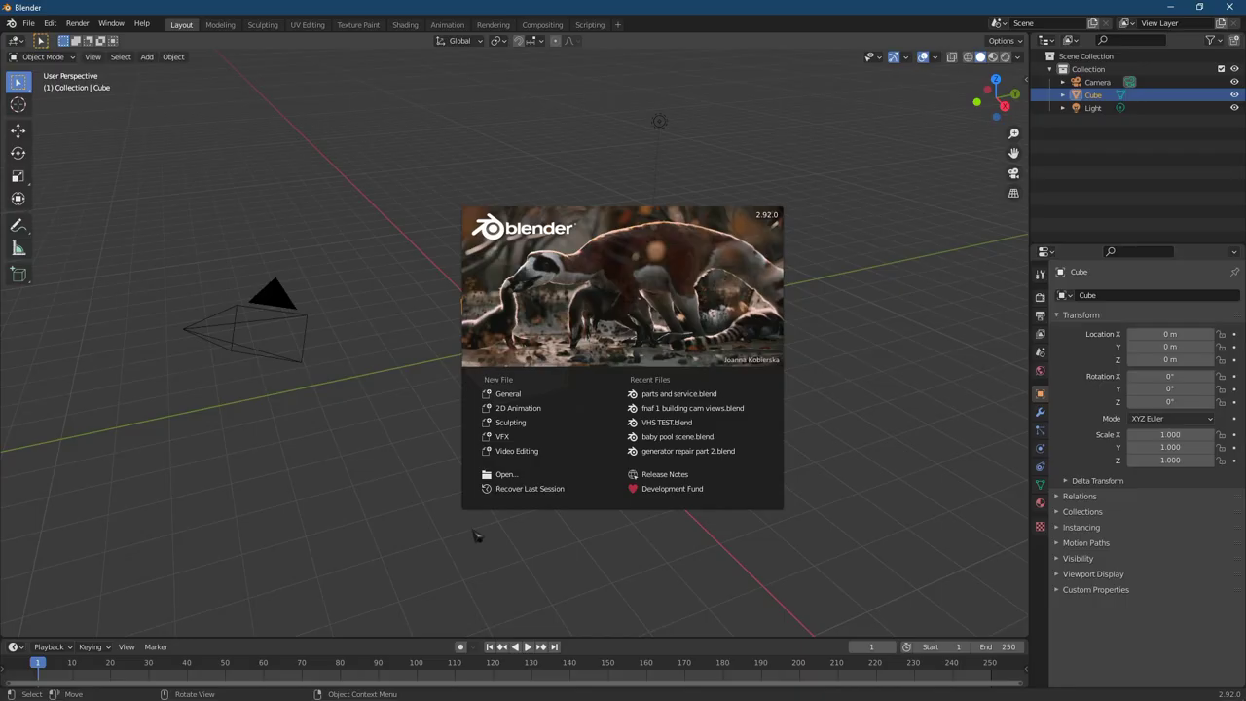
- Open the parts and service scene and view the endoskeleton through the scene camera
{"action": "left_click", "coordinate": [679, 393]}
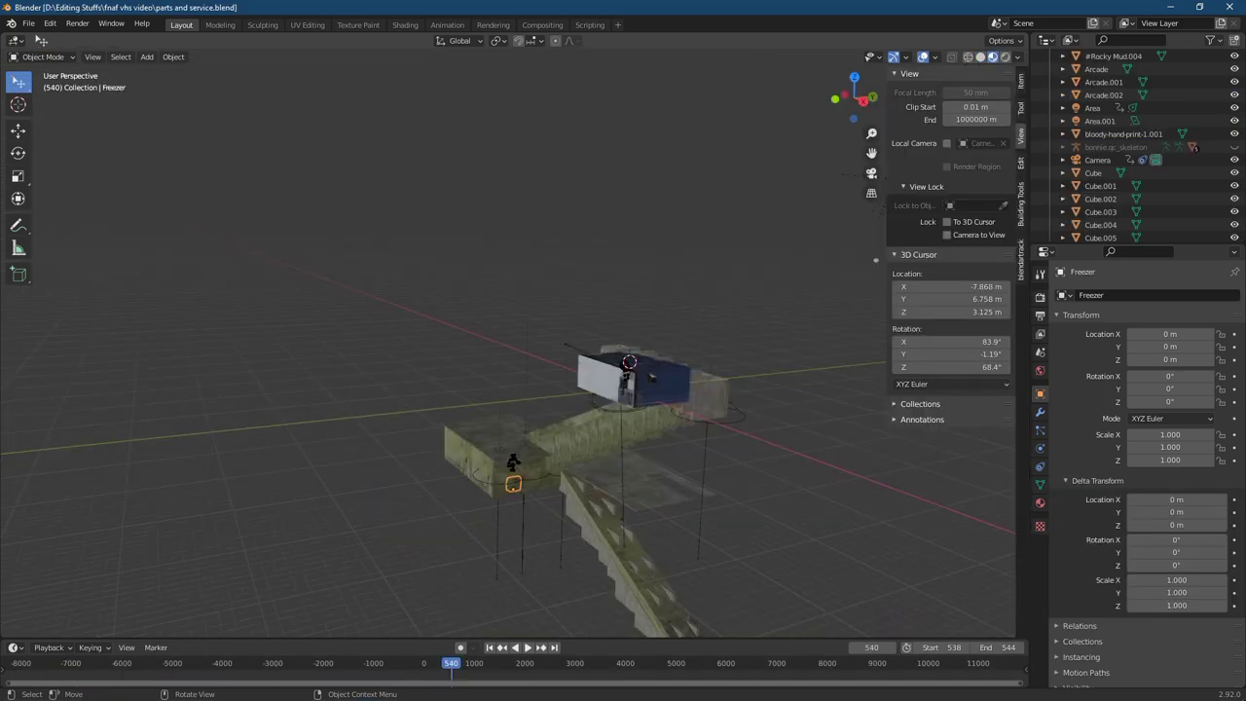
{"action": "middle_click_drag", "start_coordinate": [623, 419], "coordinate": [799, 500]}
{"action": "scroll", "coordinate": [796, 461], "scroll_direction": "up", "scroll_amount": 6}
{"action": "middle_click_drag", "start_coordinate": [507, 449], "coordinate": [594, 425]}
{"action": "scroll", "coordinate": [681, 401], "scroll_direction": "up", "scroll_amount": 8}
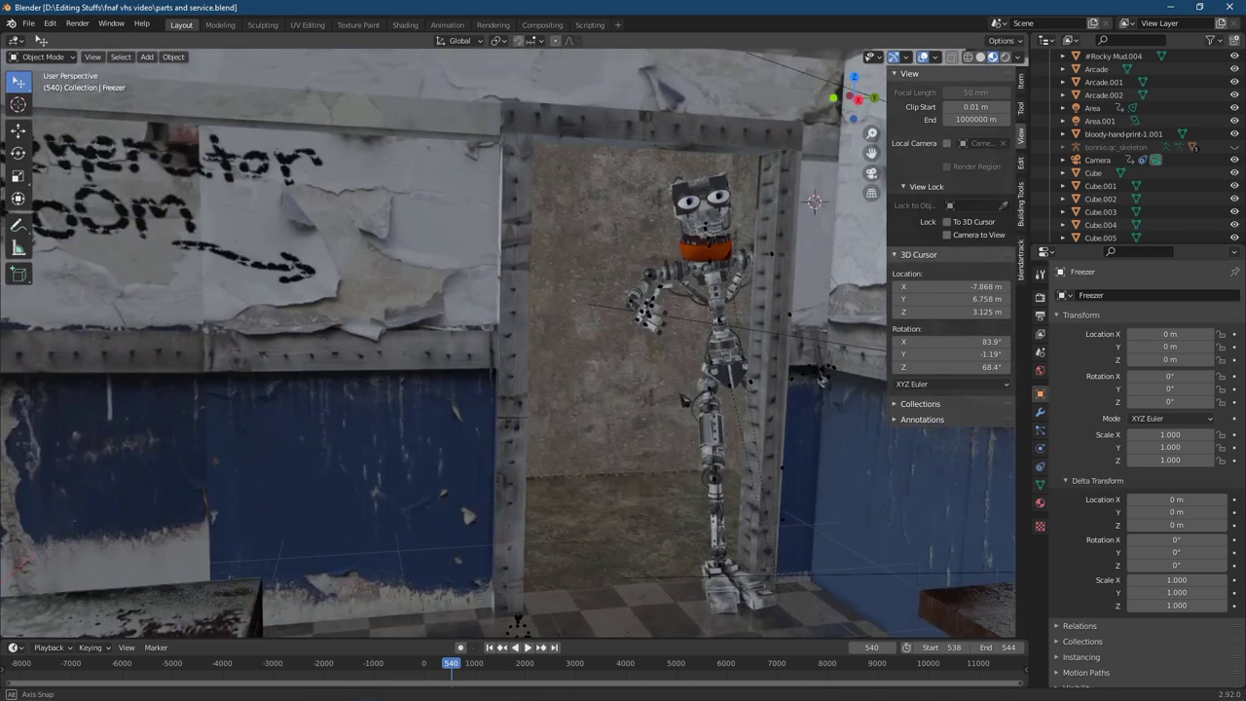
{"action": "scroll", "coordinate": [681, 400], "scroll_direction": "up", "scroll_amount": 5}
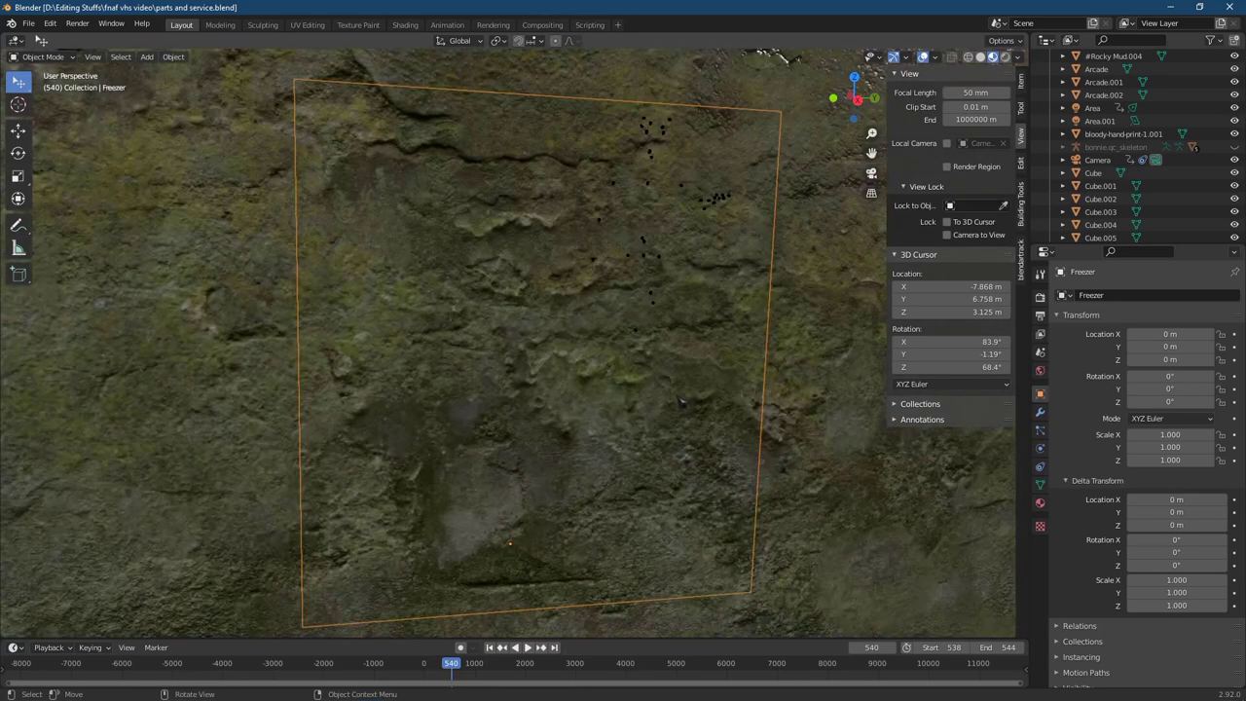
{"action": "key", "text": "KP_0"}
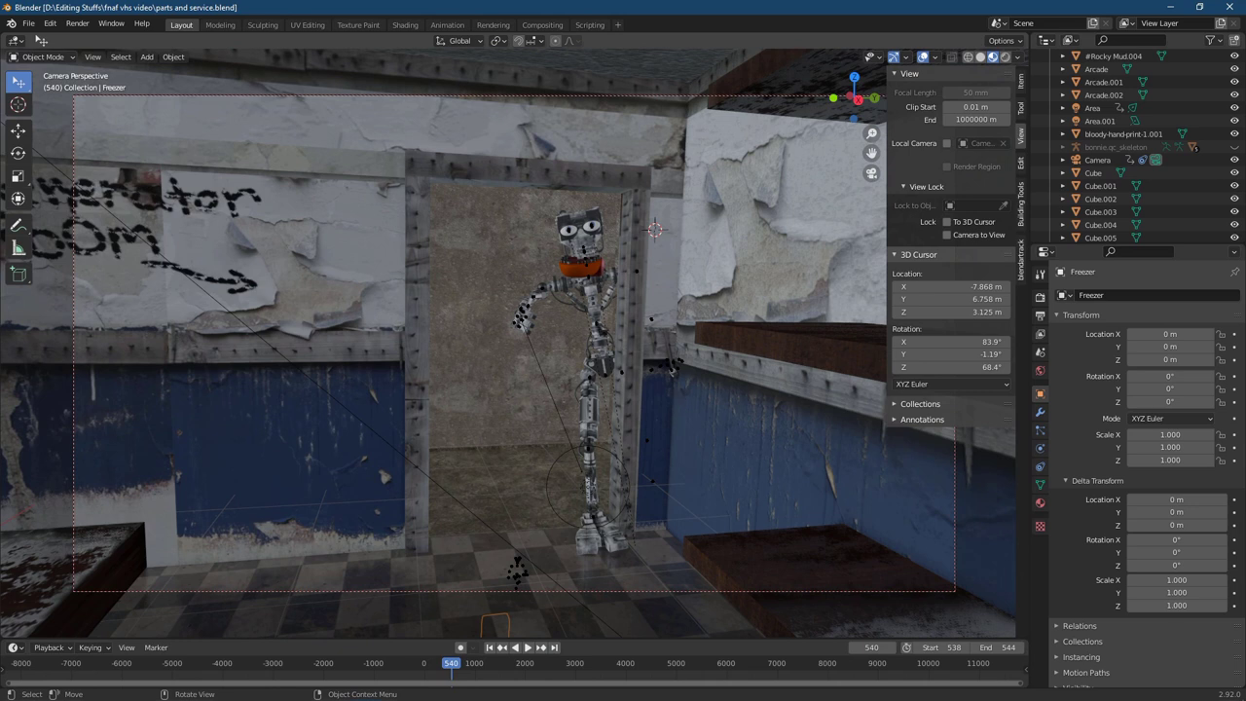
- Select the endoskeleton, switch to Material Preview, and start Walk Navigation in the room
{"action": "left_click", "coordinate": [673, 299]}
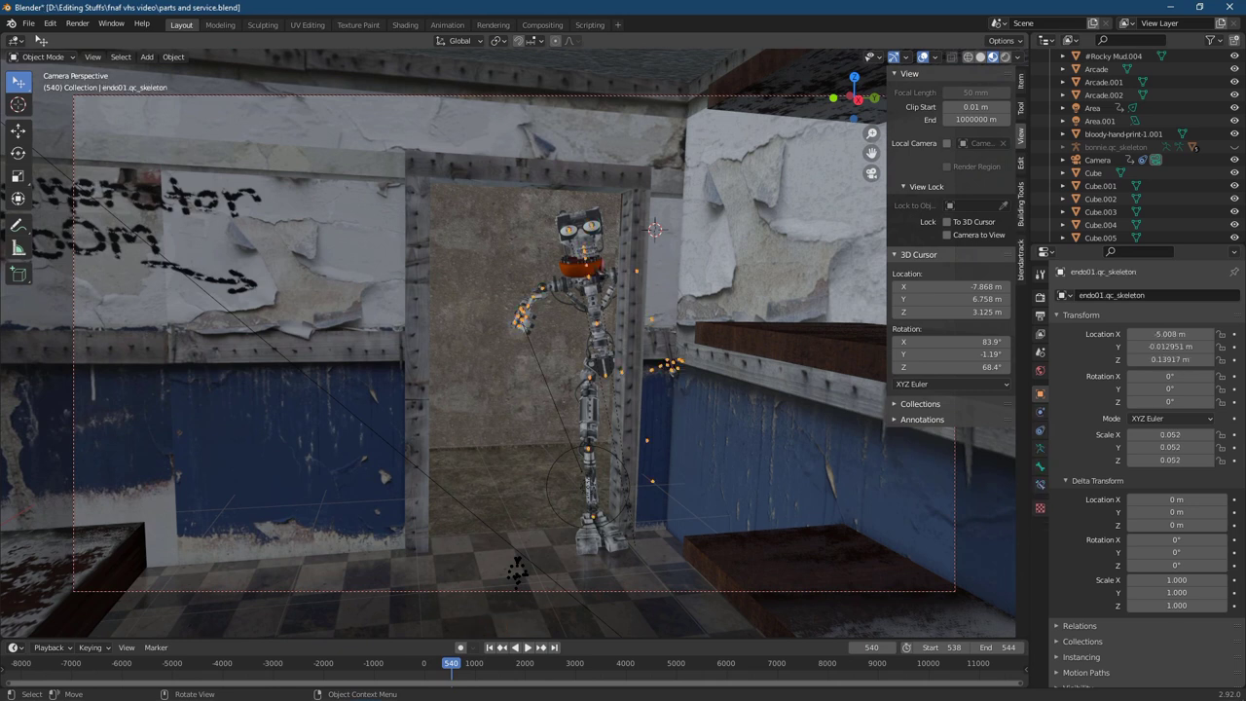
{"action": "middle_click_drag", "start_coordinate": [681, 321], "coordinate": [700, 343]}
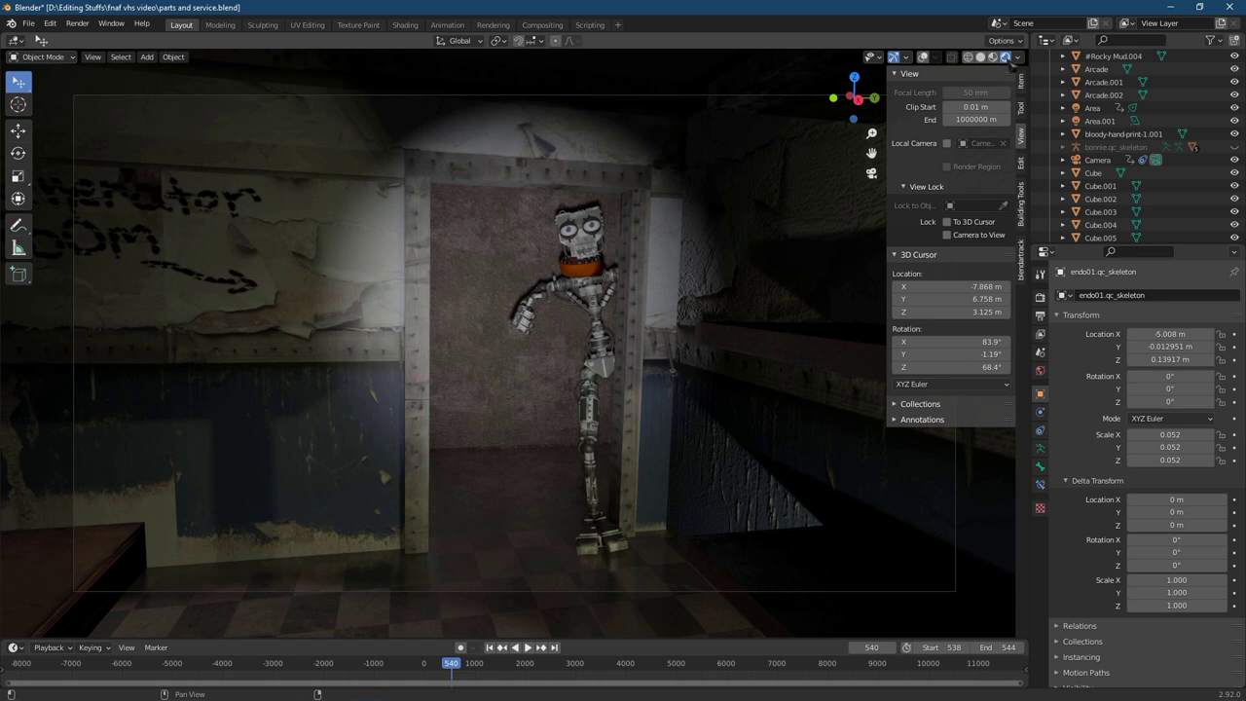
{"action": "left_click", "coordinate": [992, 56]}
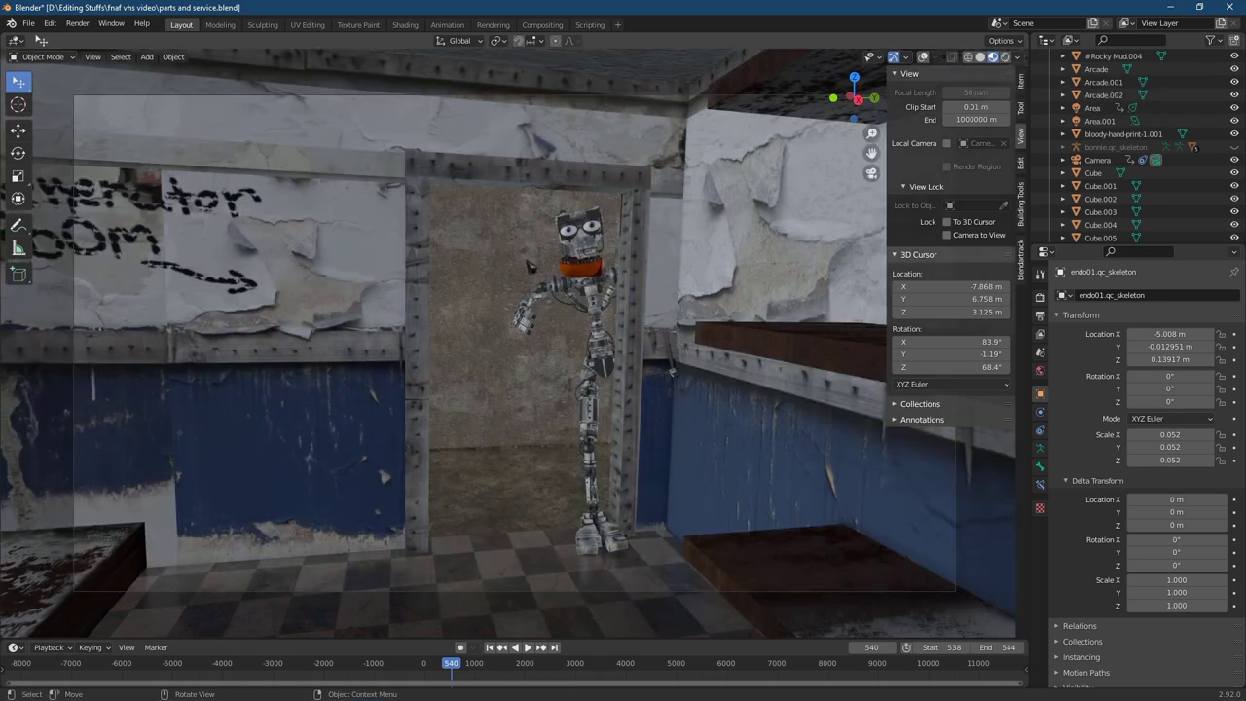
{"action": "scroll", "coordinate": [530, 265], "scroll_direction": "up", "scroll_amount": 3}
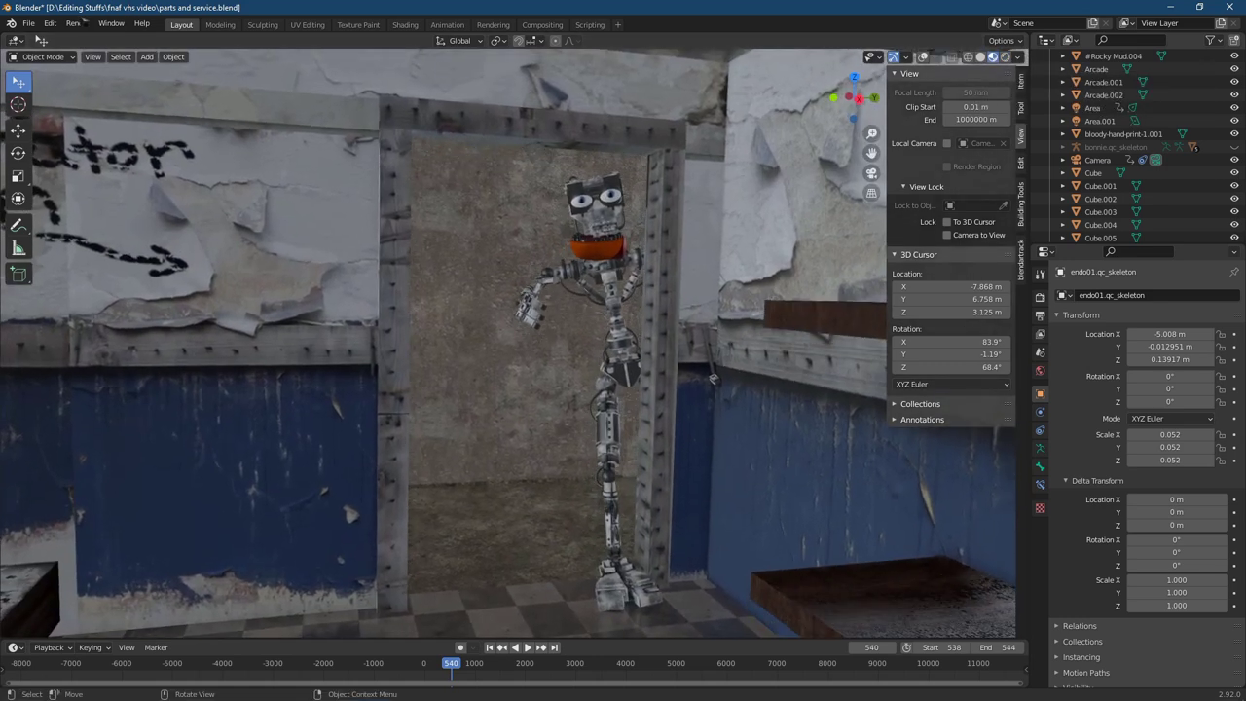
{"action": "left_click", "coordinate": [95, 56]}
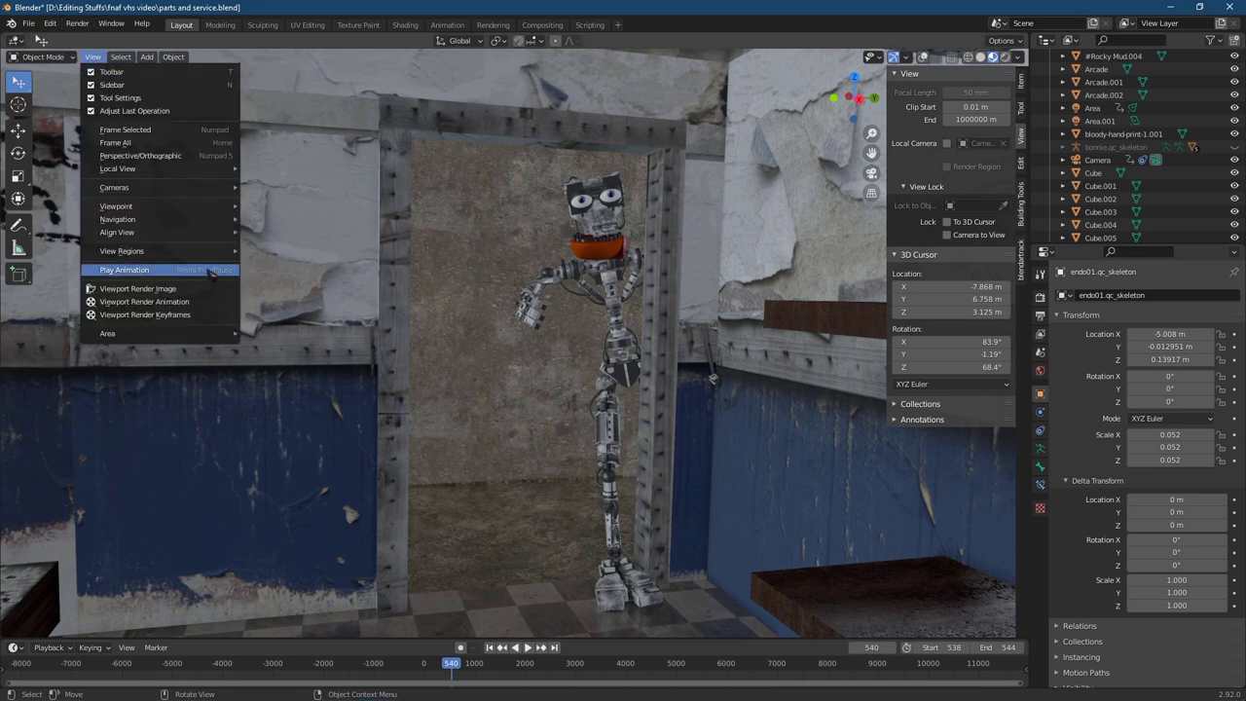
{"action": "left_click", "coordinate": [126, 218]}
- Walk past the shelves of animatronic heads to face the Let's Party and Rules for Safety posters
{"action": "key", "text": "w"}
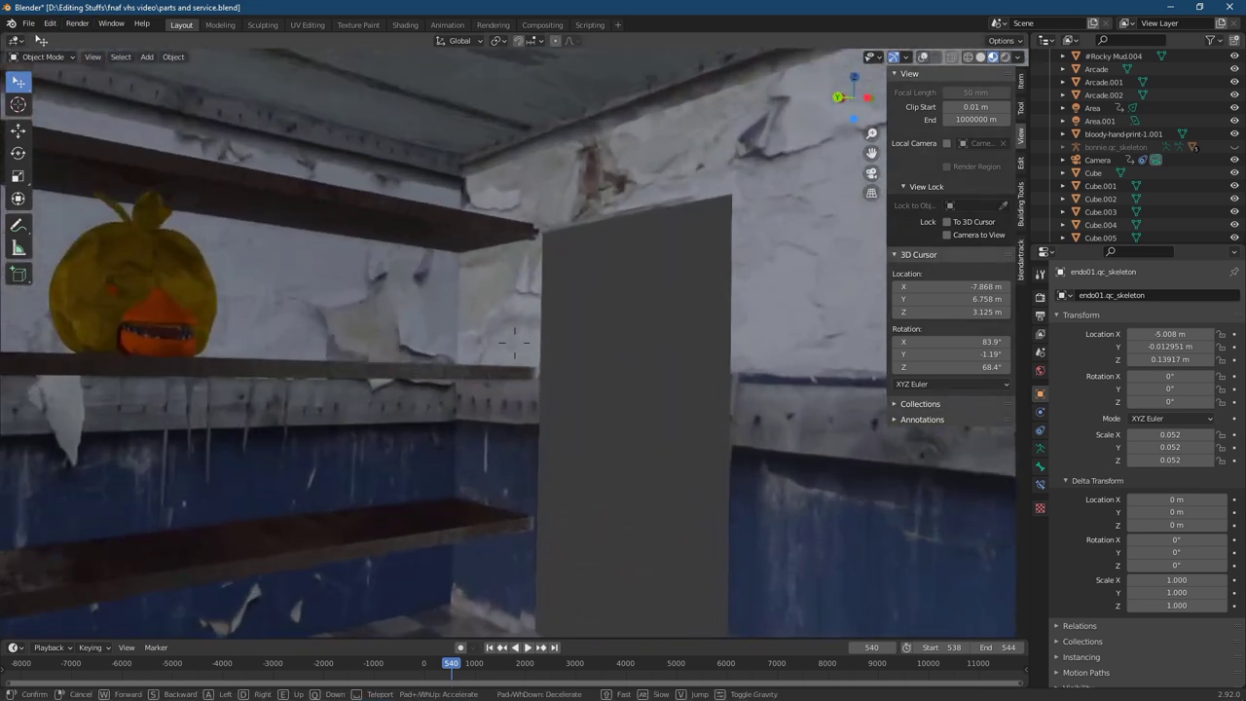
{"action": "key", "text": "w"}
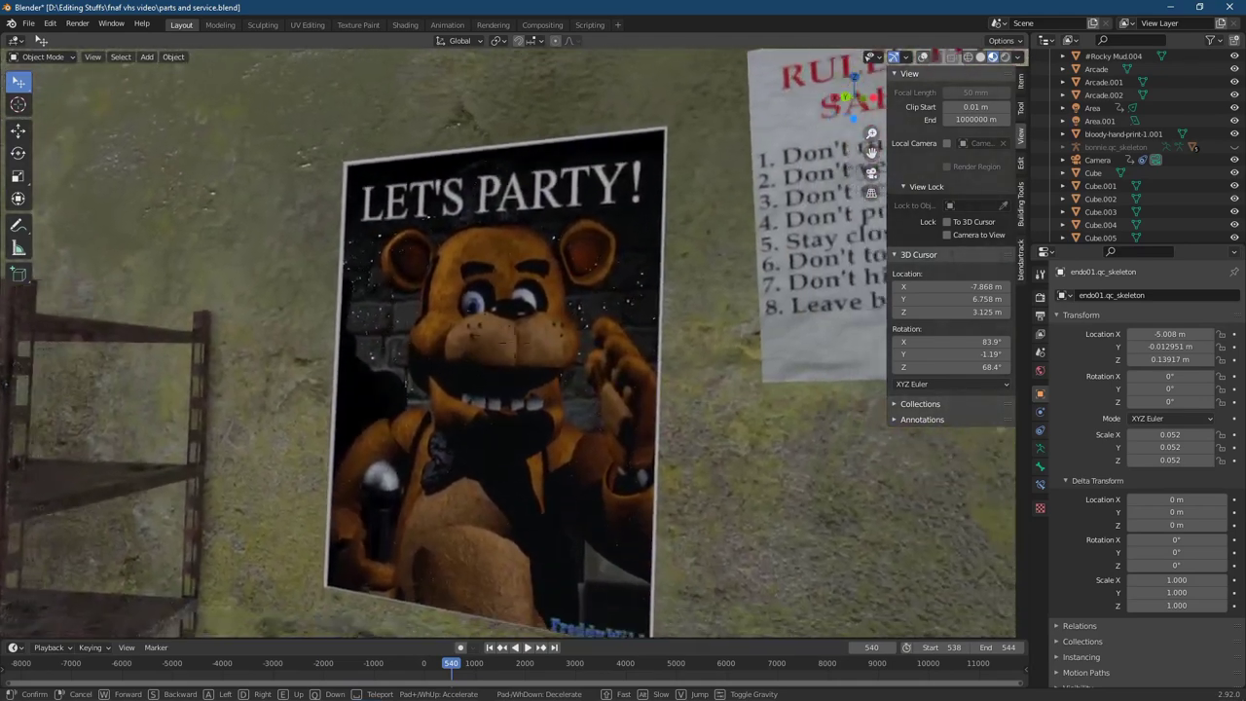
{"action": "key", "text": "d"}
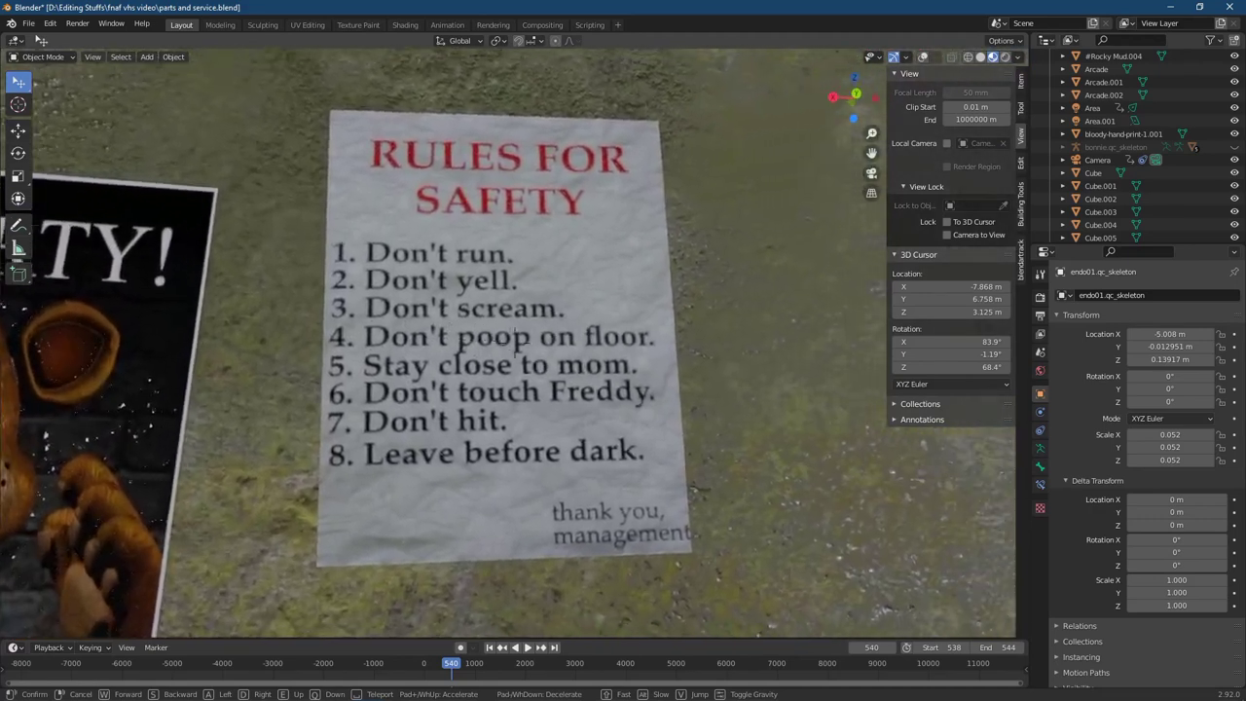
{"action": "key", "text": "w"}
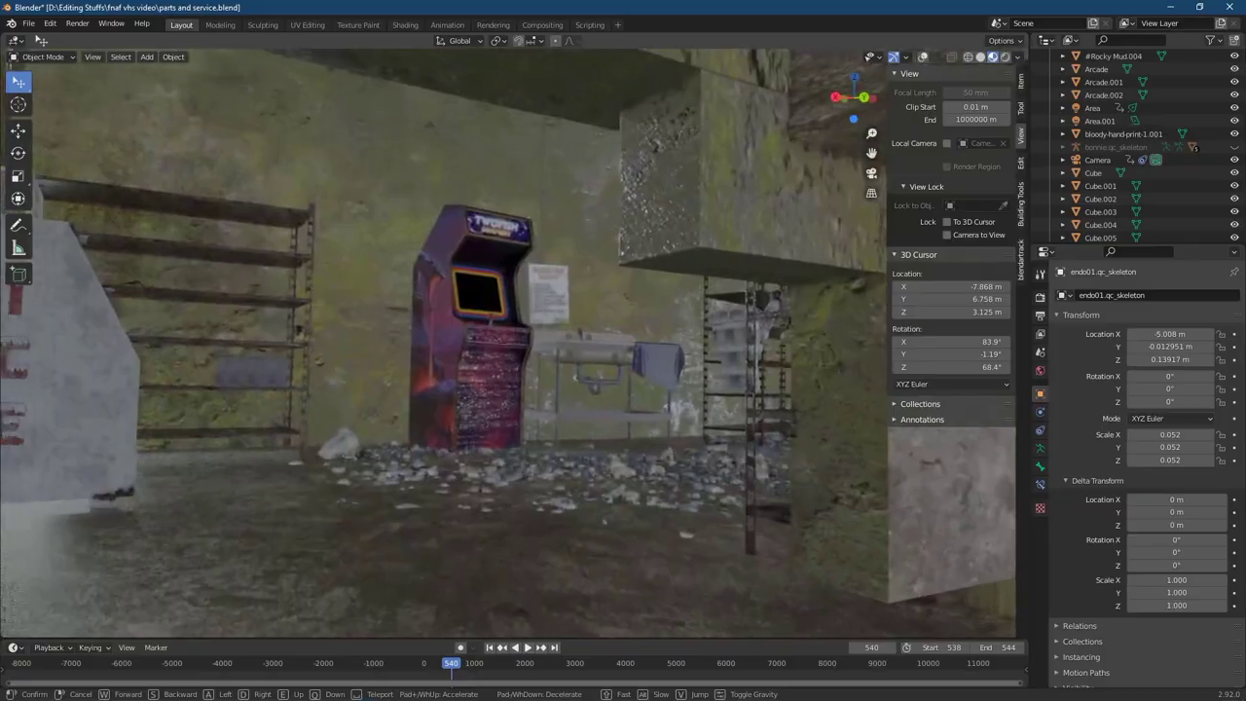
- Walk forward through the room toward the ICE machine and arcade cabinet
{"action": "key", "text": "w"}
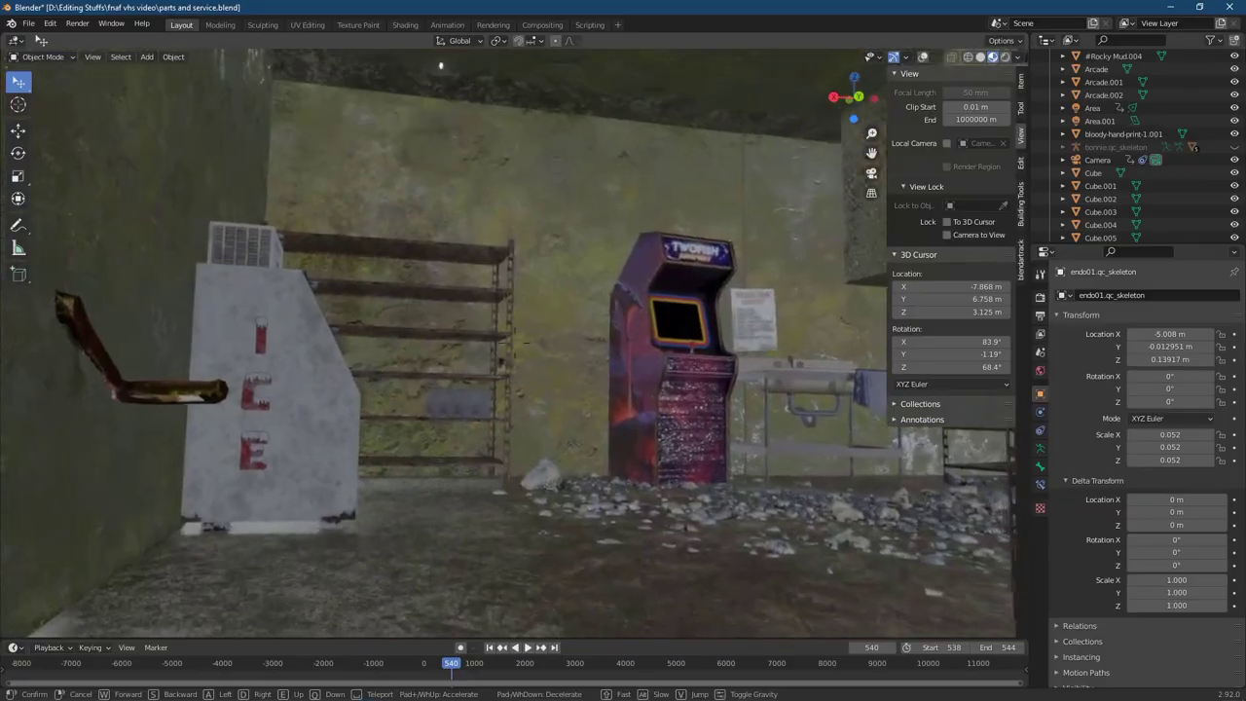
{"action": "key", "text": "w"}
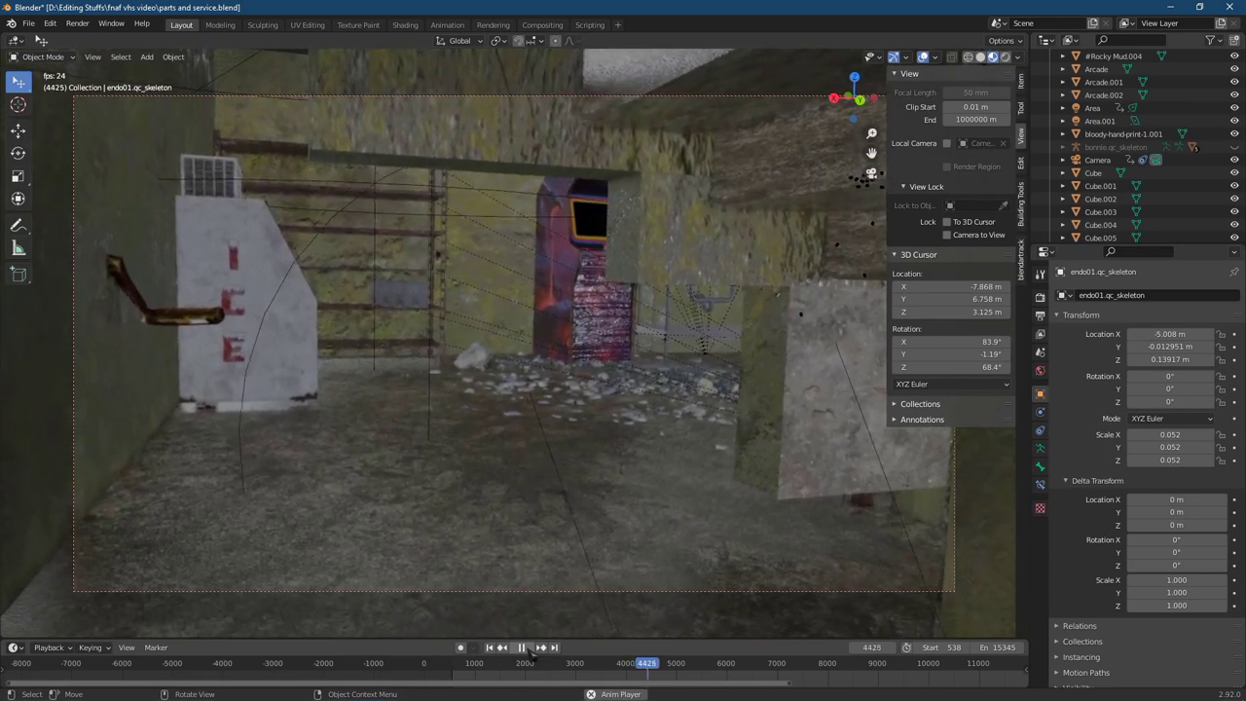
- Hide the sidebar and preview the parts room with its final rendered lighting
{"action": "key", "text": "n"}
{"action": "key", "text": "z"}
{"action": "key", "text": "8"}
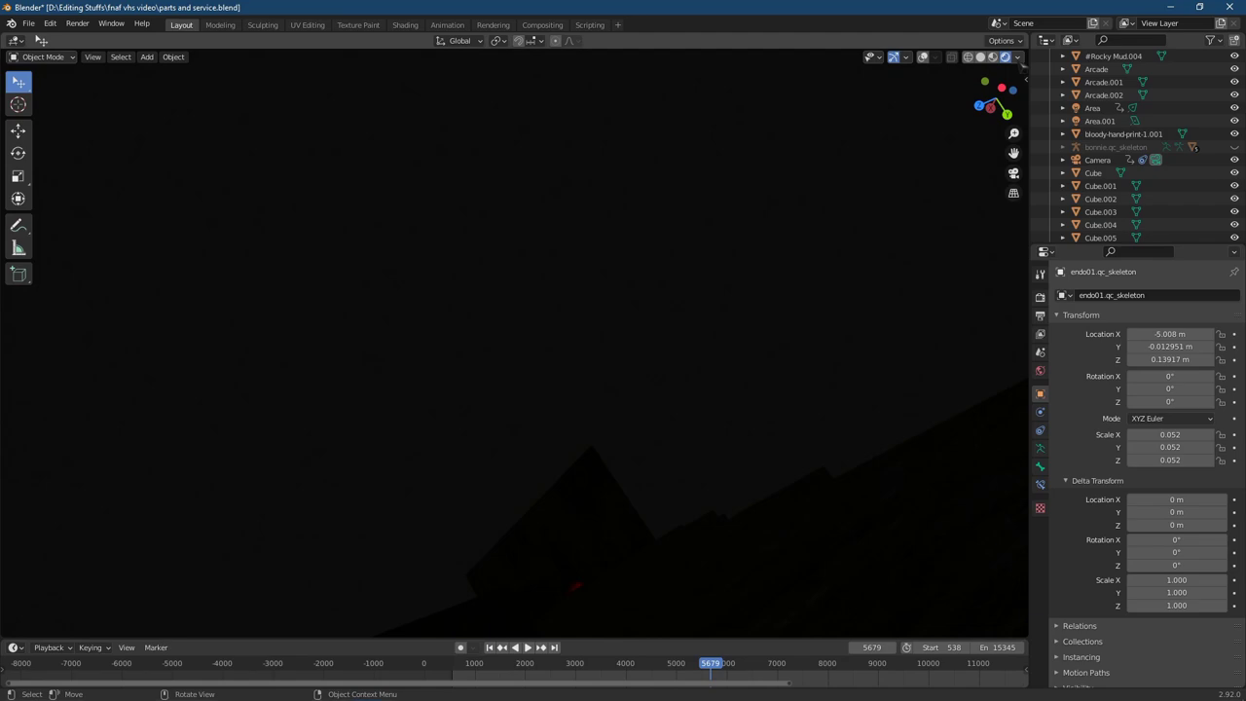
- Return to Material Preview and orbit over the rock wall and room
{"action": "left_click", "coordinate": [995, 58]}
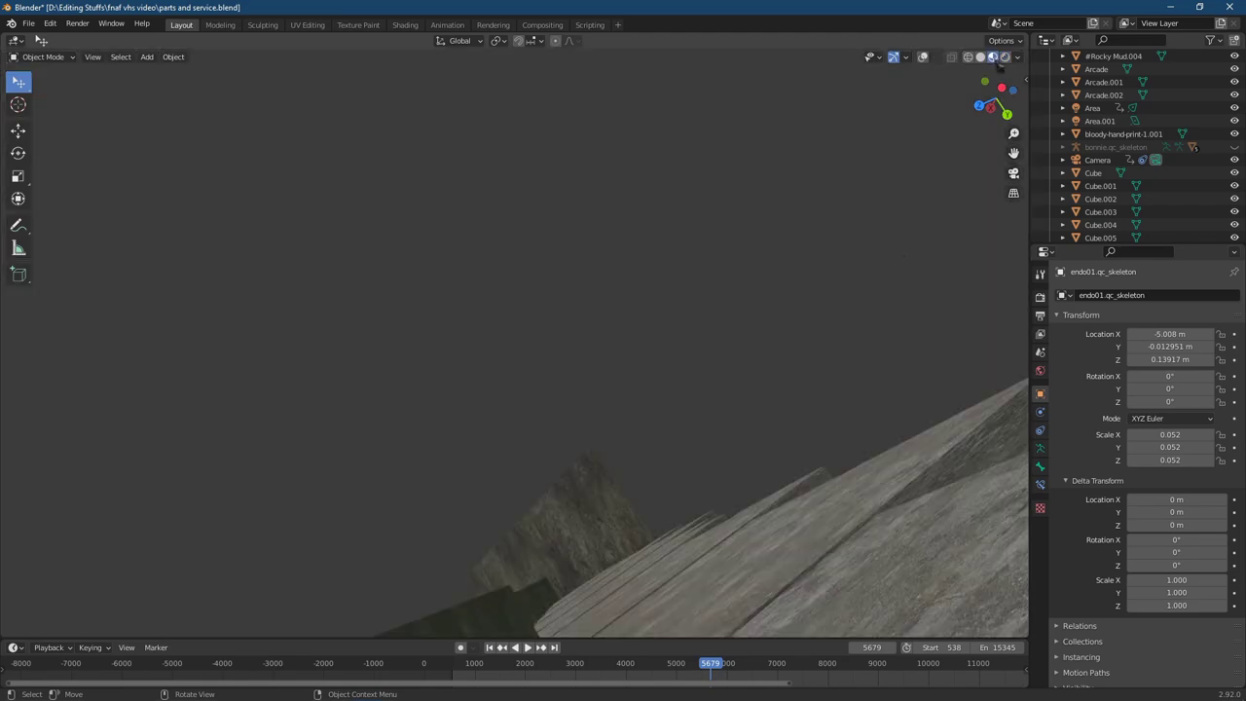
{"action": "middle_click_drag", "start_coordinate": [779, 419], "coordinate": [714, 445]}
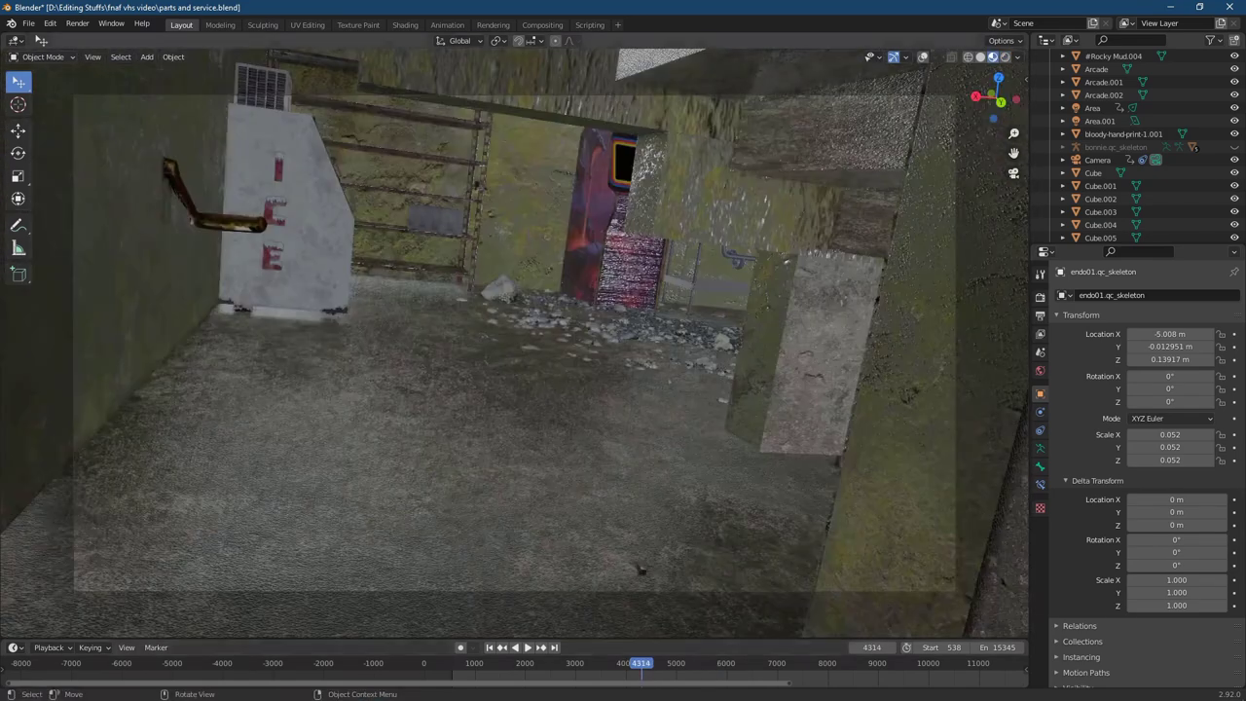
{"action": "middle_click_drag", "start_coordinate": [644, 434], "coordinate": [637, 437]}
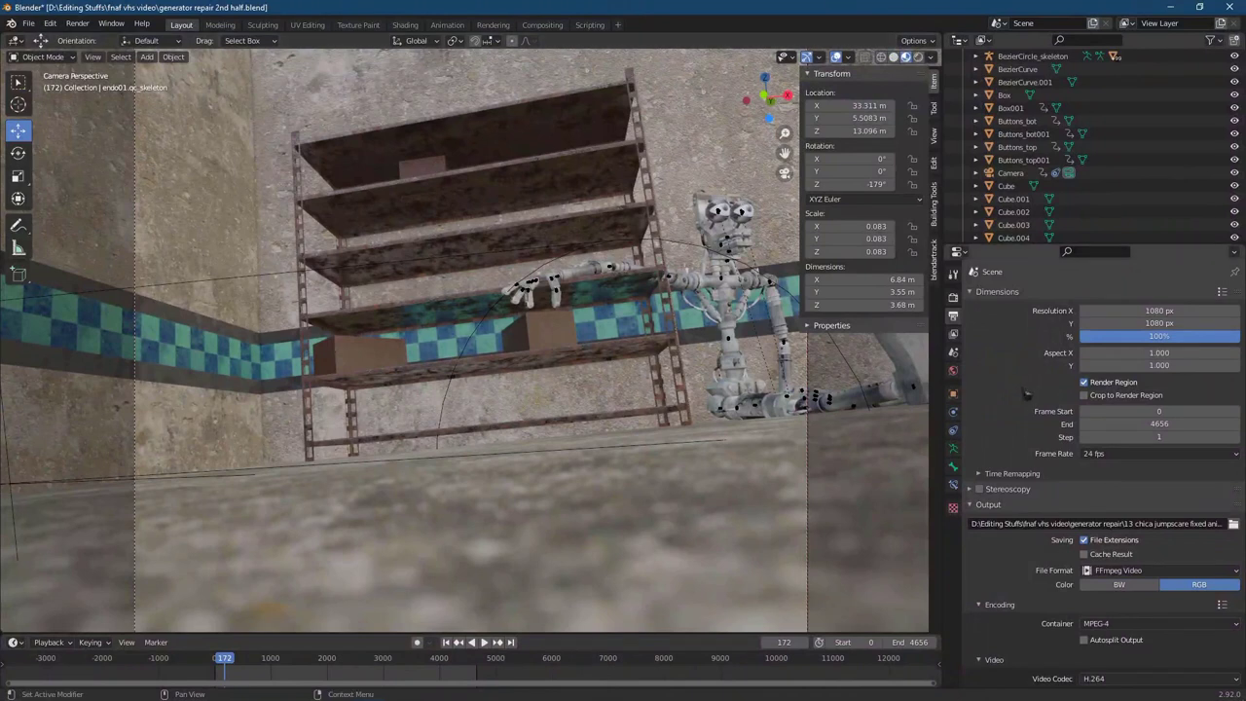
{"action": "scroll", "coordinate": [751, 363], "scroll_direction": "down", "scroll_amount": 3}
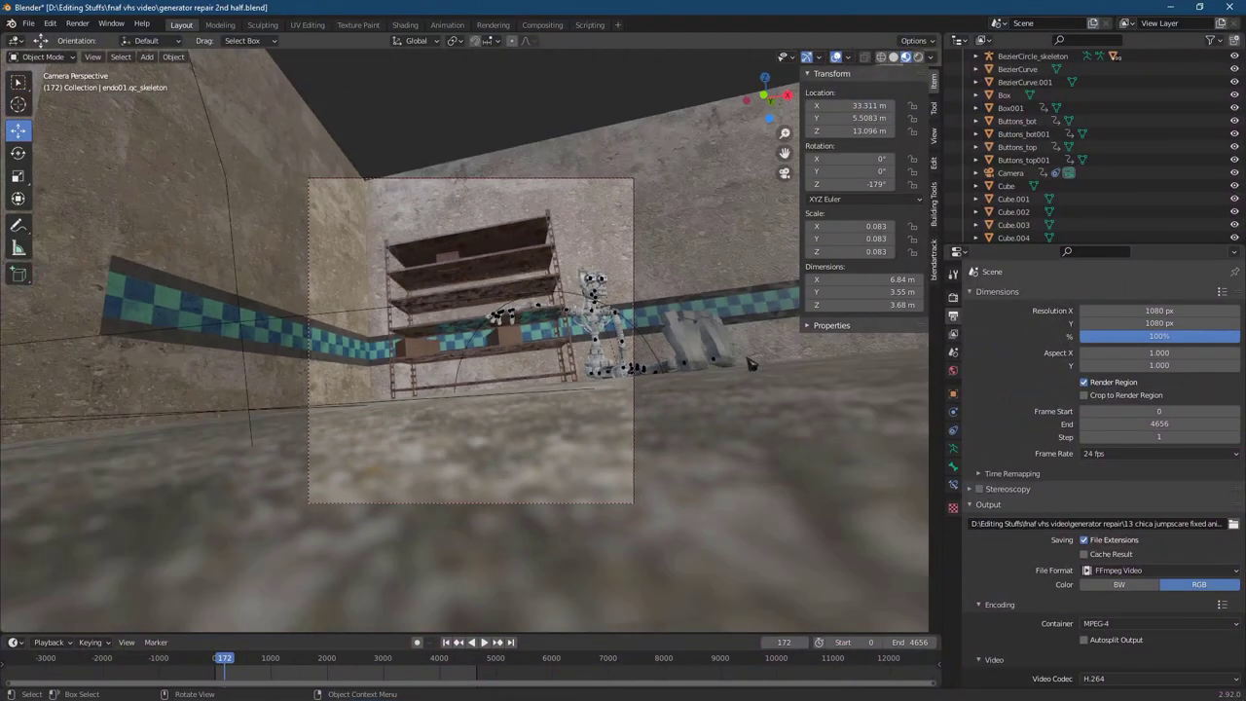
- Zoom into the camera frame, stop playback at frame 484, and switch to Solid shading
{"action": "scroll", "coordinate": [751, 363], "scroll_direction": "up", "scroll_amount": 3}
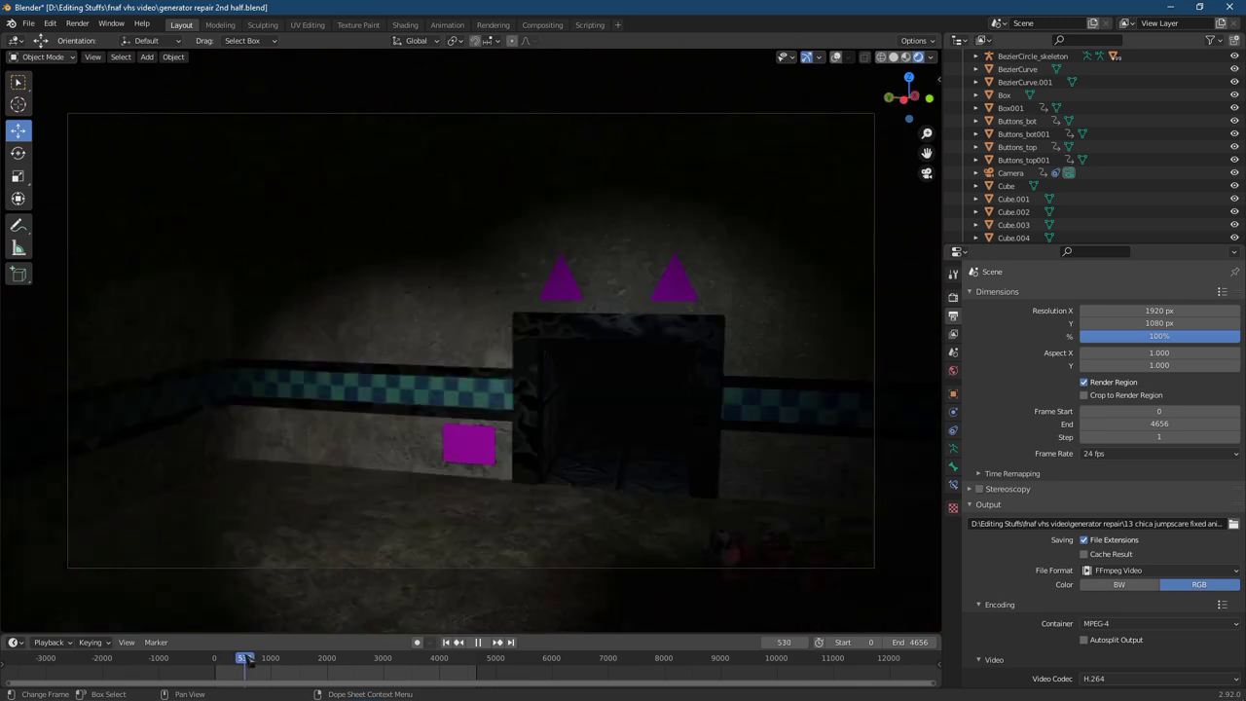
{"action": "key", "text": "space"}
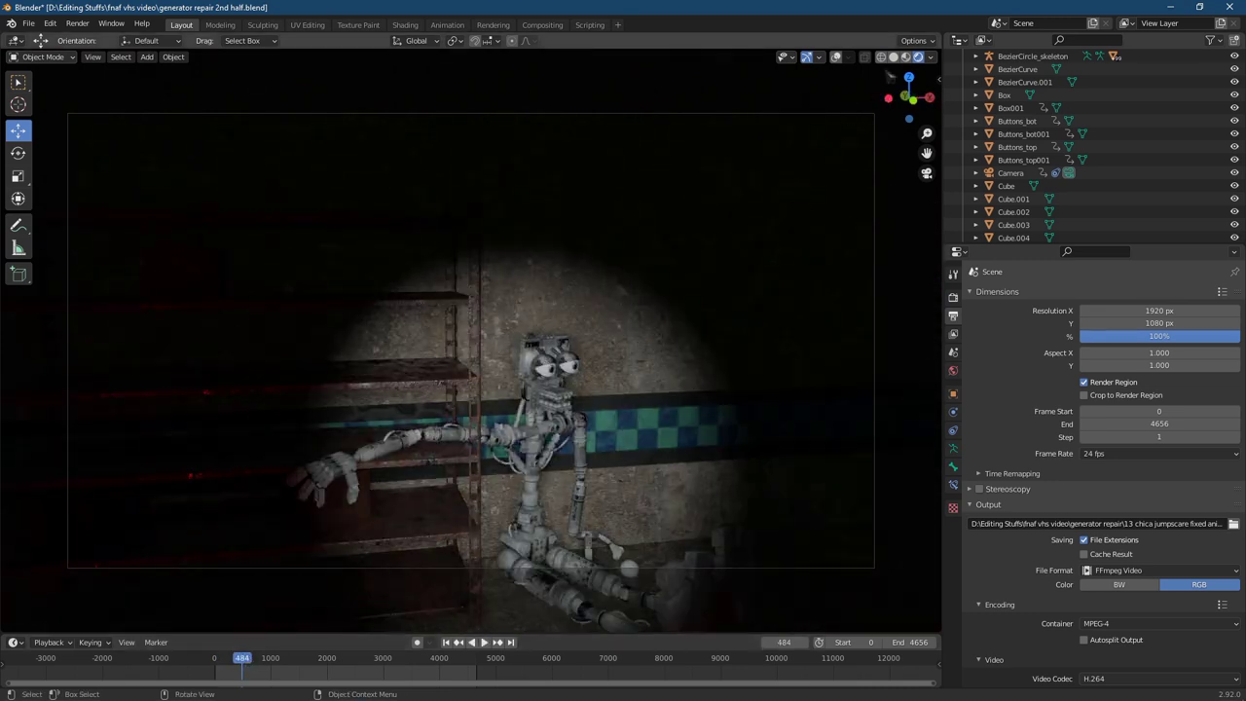
{"action": "left_click", "coordinate": [893, 58]}
- Switch to Material Preview then Rendered shading, and play the animation from a later frame
{"action": "left_click", "coordinate": [905, 56]}
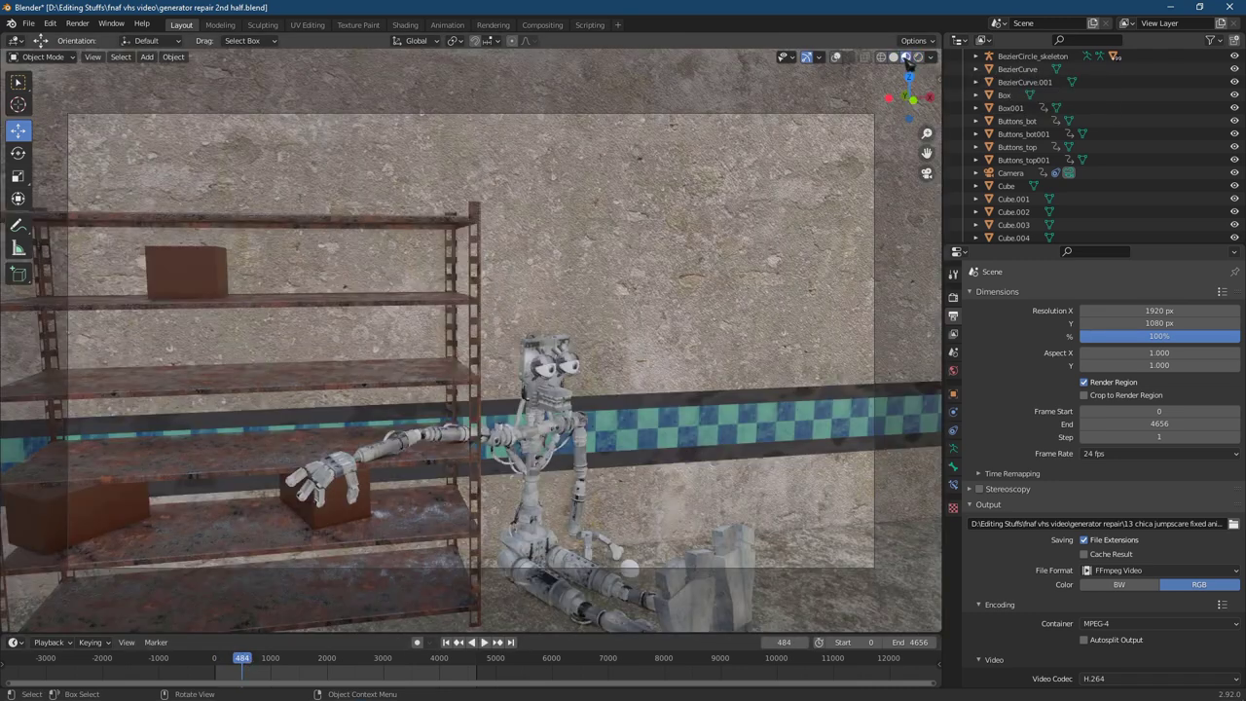
{"action": "left_click", "coordinate": [917, 57]}
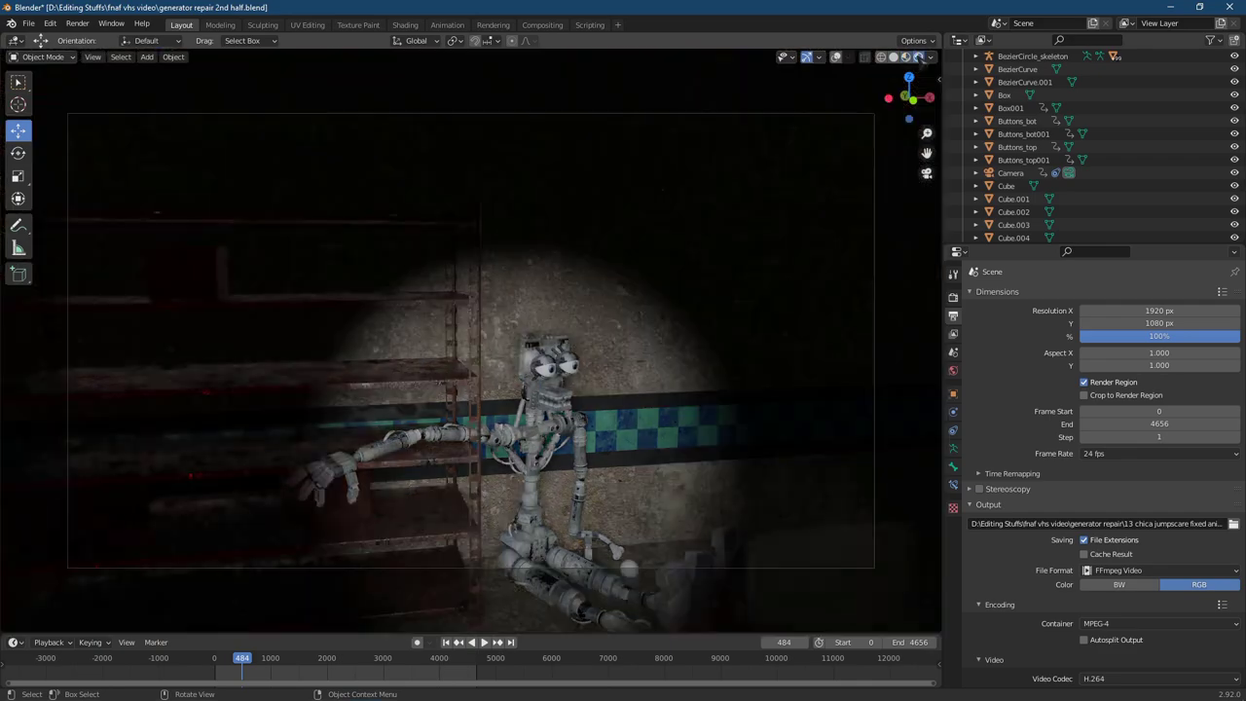
{"action": "left_click", "coordinate": [251, 662]}
{"action": "key", "text": "space"}
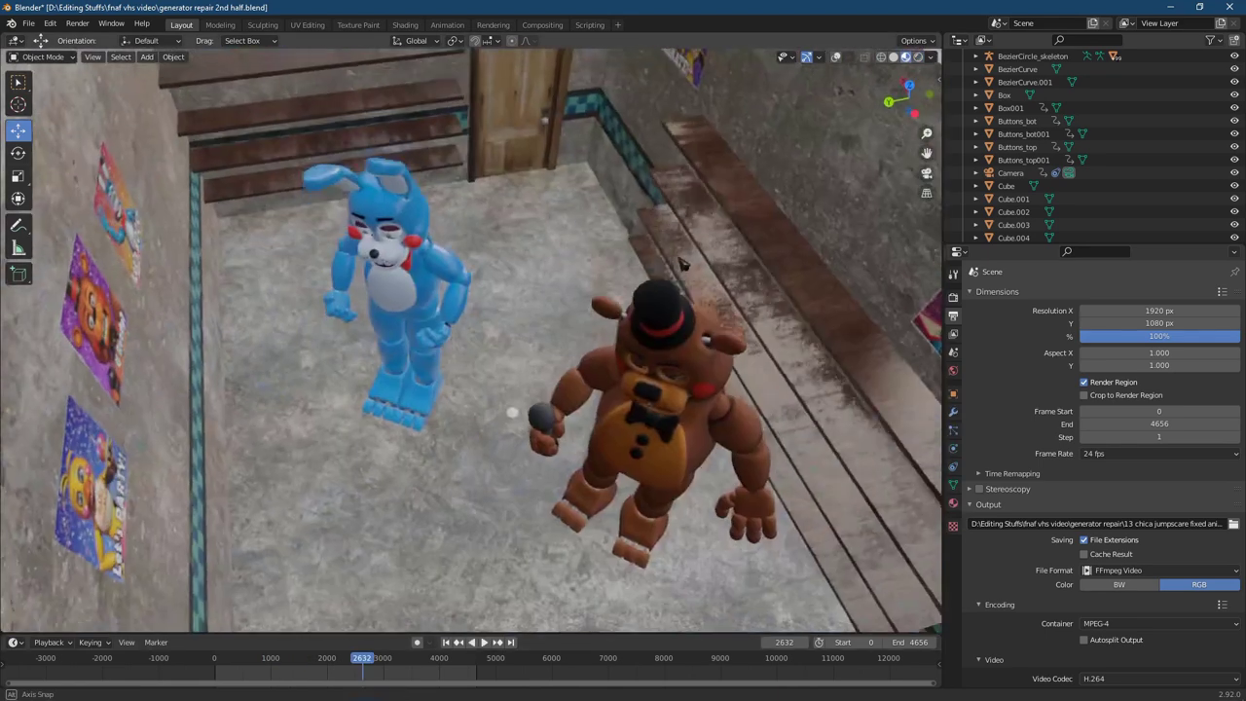
- Orbit toward Toy Bonnie and Toy Freddy, cycle Solid, Material and Rendered shading, and scrub the playing animation
{"action": "middle_click_drag", "start_coordinate": [525, 360], "coordinate": [766, 263]}
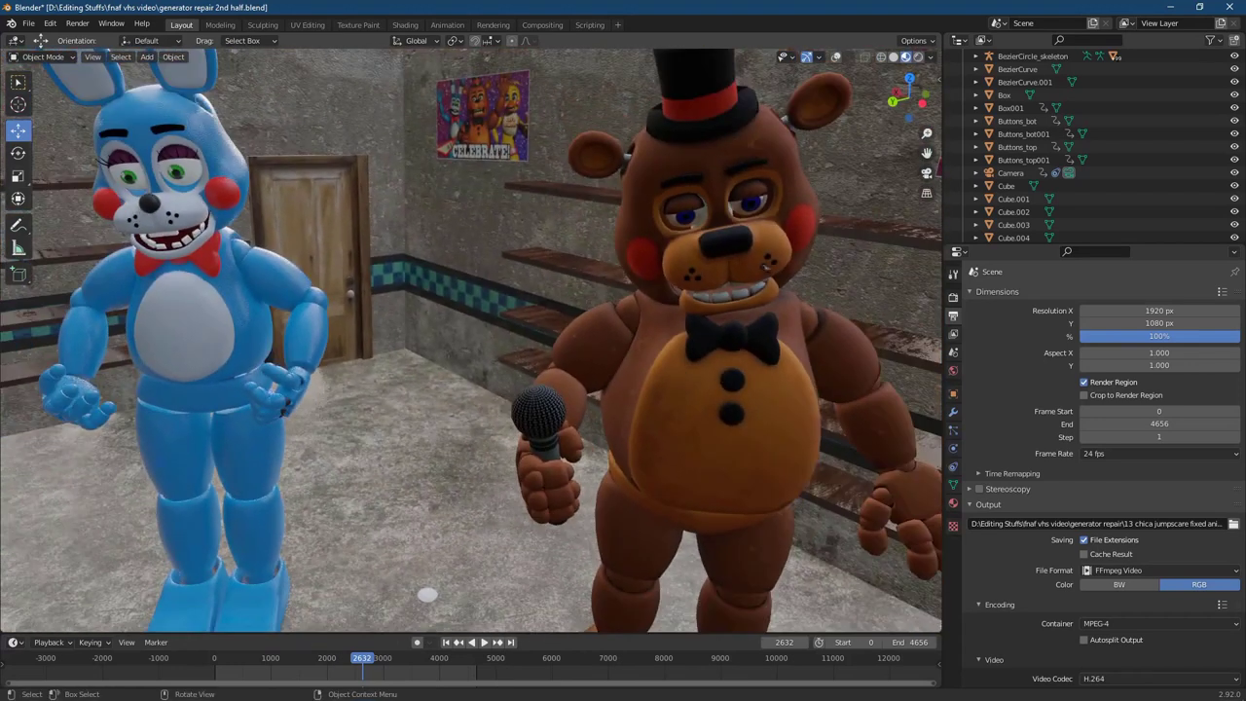
{"action": "left_click", "coordinate": [894, 57]}
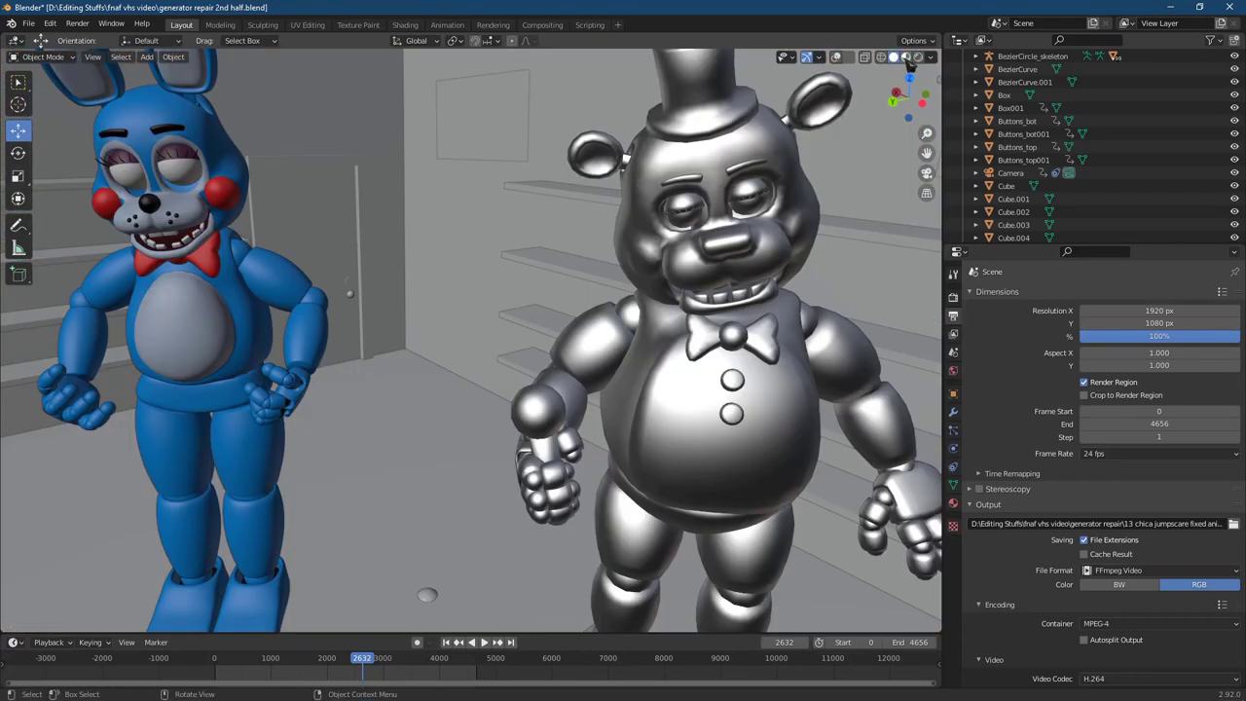
{"action": "left_click", "coordinate": [906, 57]}
{"action": "left_click", "coordinate": [918, 57]}
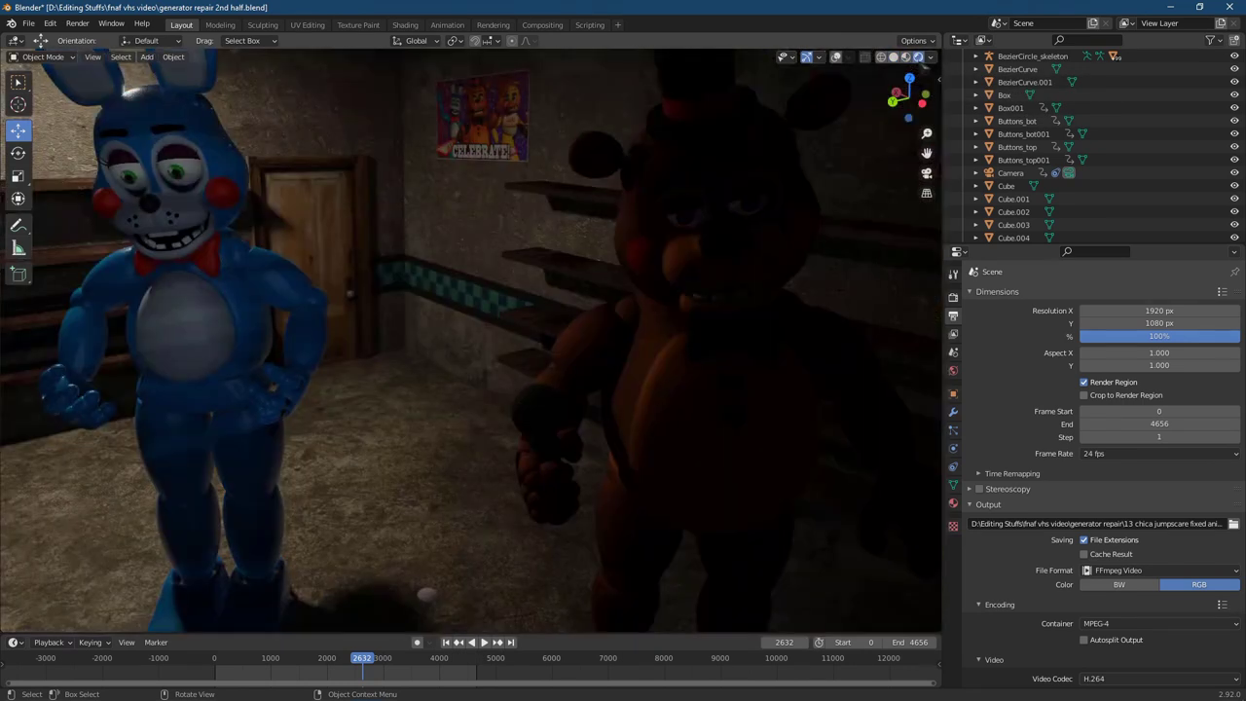
{"action": "key", "text": "space"}
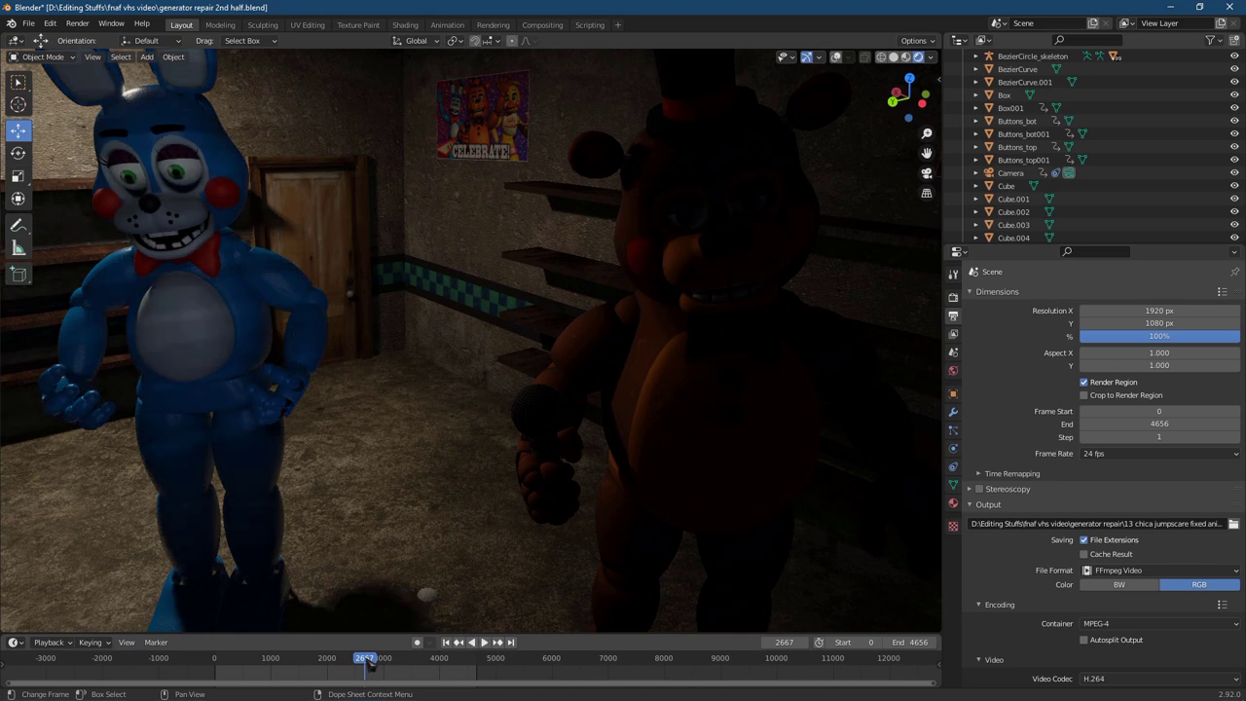
{"action": "left_click_drag", "start_coordinate": [368, 662], "coordinate": [349, 660]}
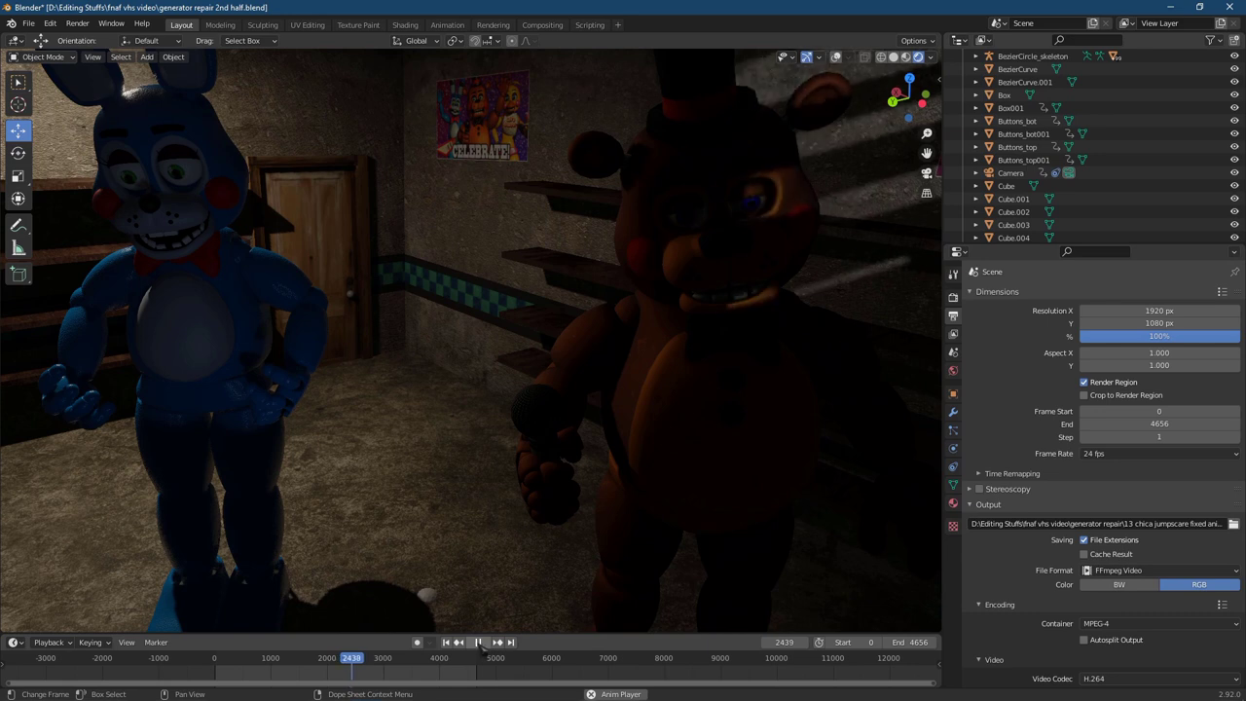
- Select Toy Bonnie's torso and frame the view around it
{"action": "left_click", "coordinate": [165, 311]}
{"action": "key", "text": "KP_Decimal"}
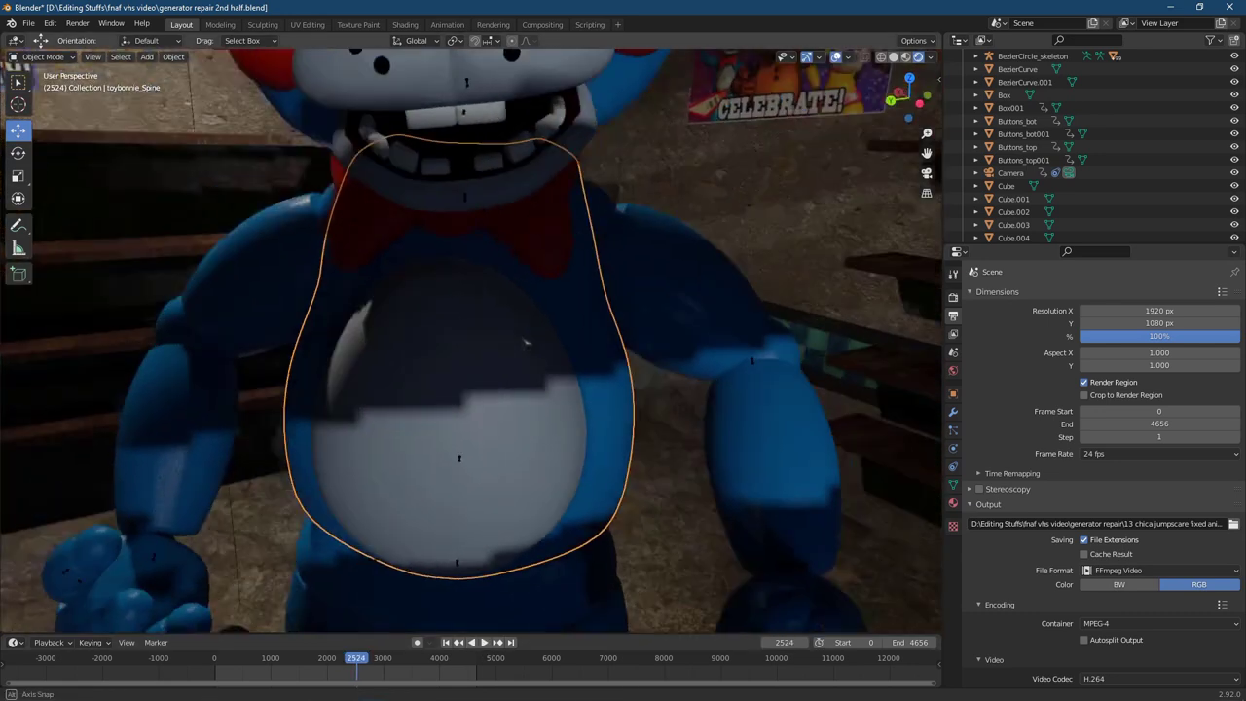
{"action": "scroll", "coordinate": [467, 331], "scroll_direction": "down", "scroll_amount": 3}
{"action": "middle_click_drag", "start_coordinate": [467, 330], "coordinate": [447, 273]}
{"action": "key", "text": "space"}
- Frame Toy Bonnie's head and mask in turn, then orbit to look down on the head
{"action": "left_click", "coordinate": [467, 243]}
{"action": "key", "text": "KP_Decimal"}
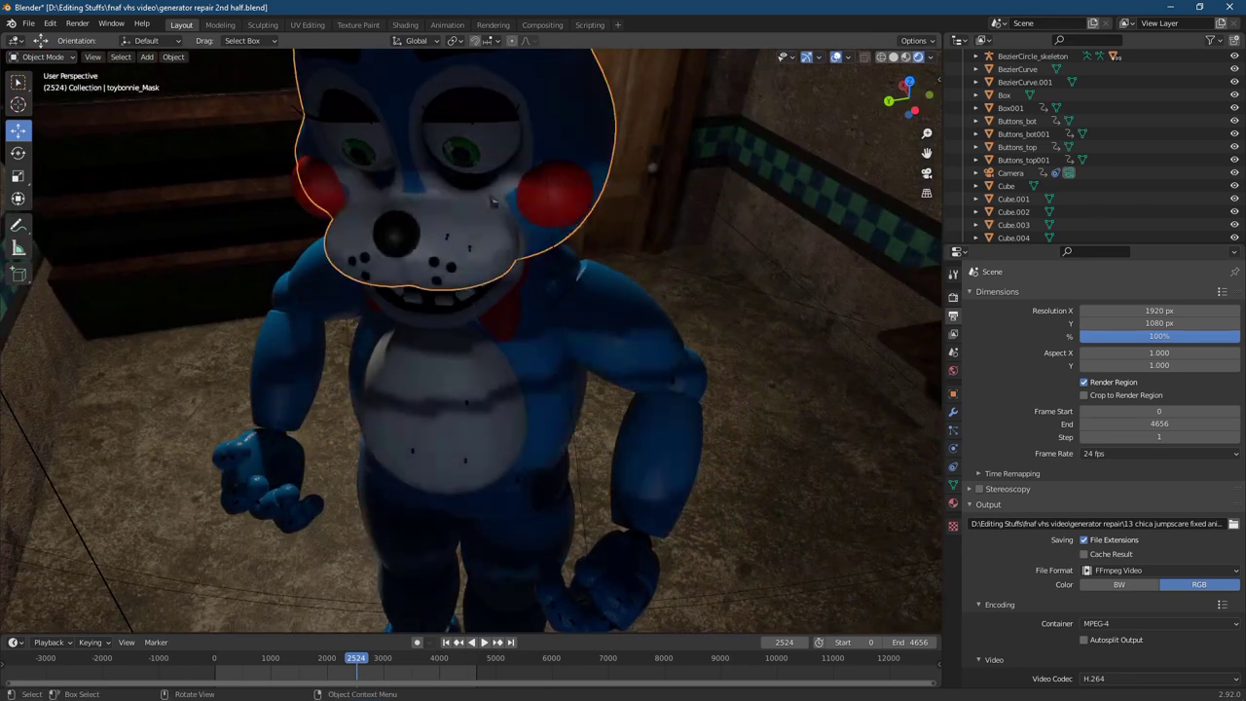
{"action": "left_click", "coordinate": [574, 399]}
{"action": "key", "text": "KP_Decimal"}
{"action": "scroll", "coordinate": [580, 406], "scroll_direction": "up", "scroll_amount": 3}
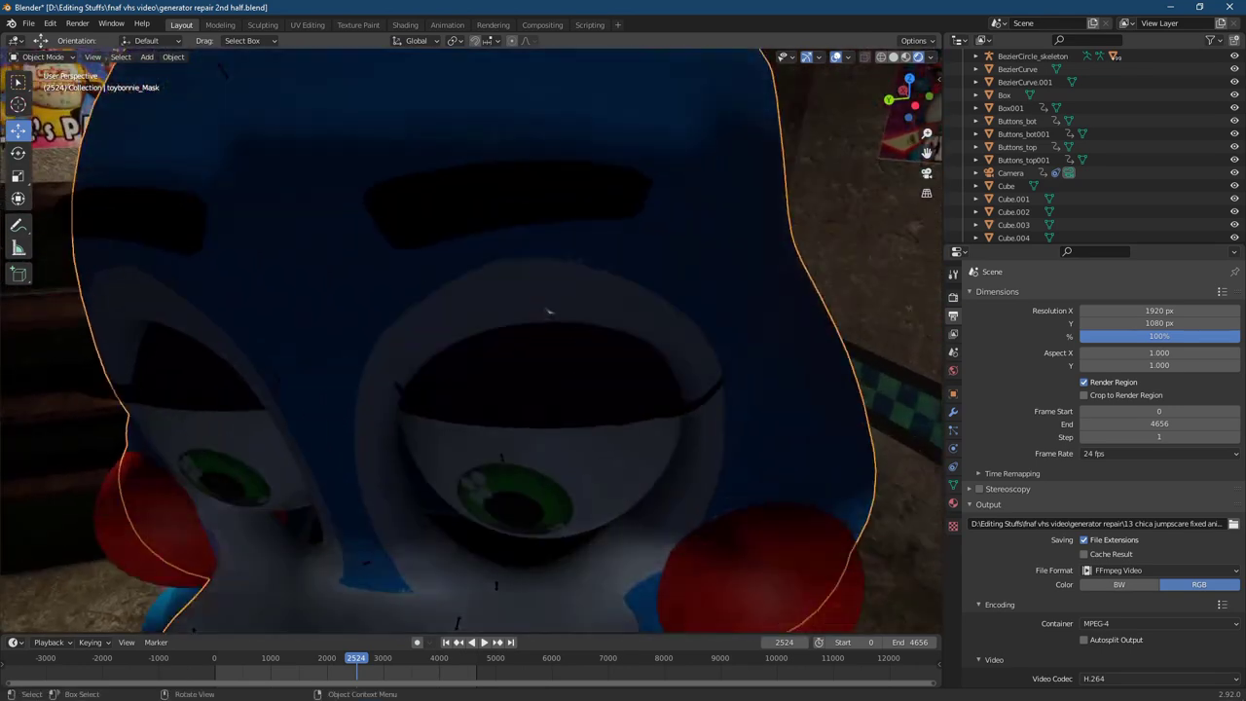
{"action": "middle_click_drag", "start_coordinate": [548, 314], "coordinate": [840, 334]}
{"action": "scroll", "coordinate": [571, 354], "scroll_direction": "down", "scroll_amount": 6}
{"action": "scroll", "coordinate": [583, 312], "scroll_direction": "down", "scroll_amount": 4}
- Select the TV screen plane, then orbit out of the camera shot to reveal the light and particles
{"action": "left_click", "coordinate": [915, 450]}
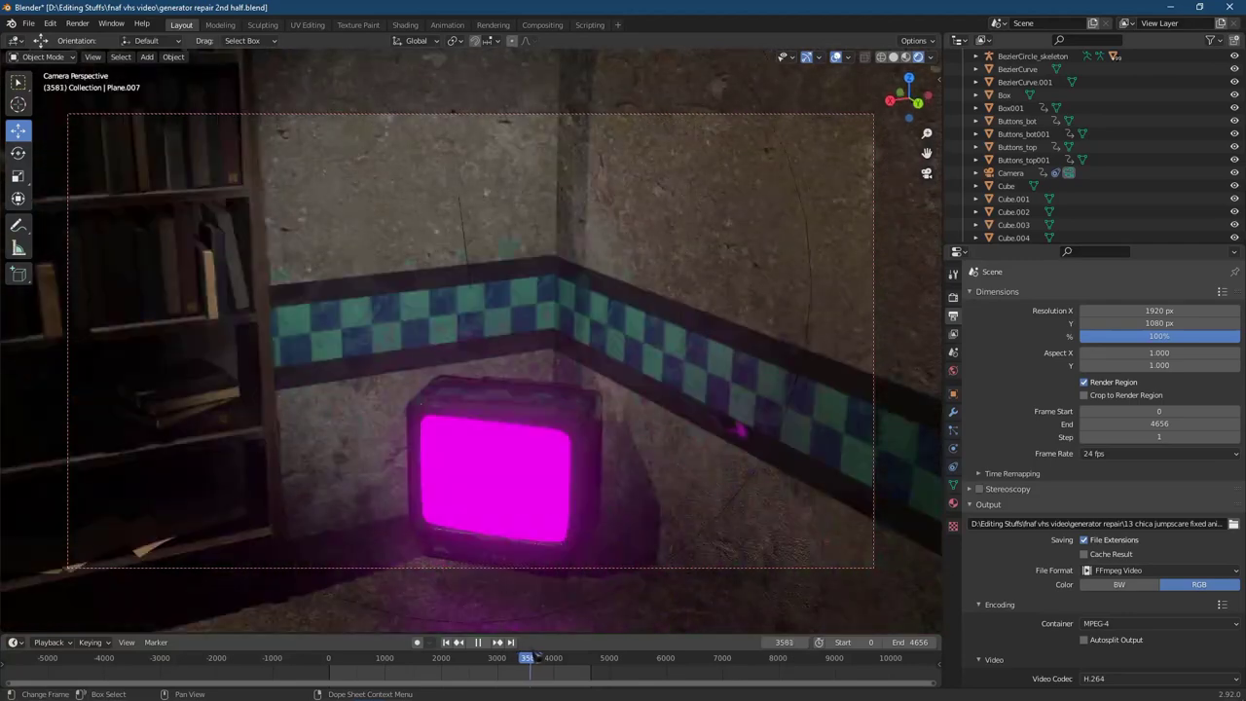
{"action": "middle_click_drag", "start_coordinate": [506, 409], "coordinate": [439, 489]}
{"action": "key", "text": "space"}
{"action": "middle_click_drag", "start_coordinate": [632, 502], "coordinate": [514, 474]}
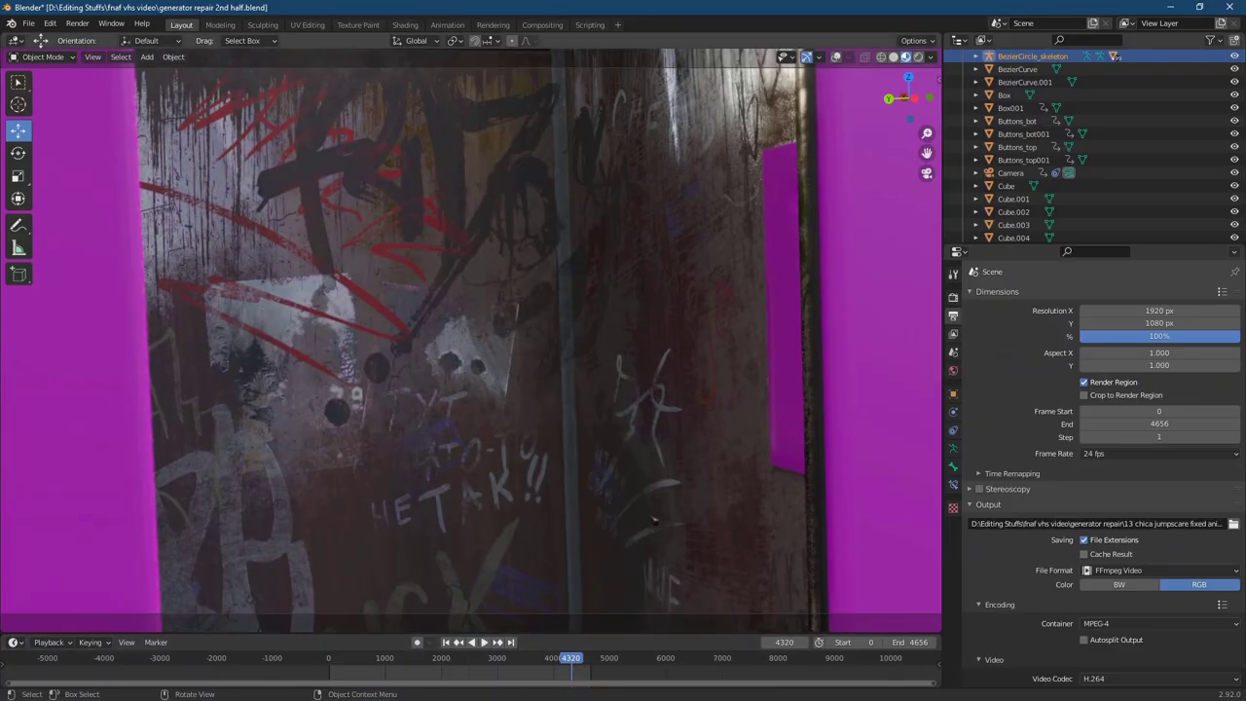
- Orbit into the elevator, select its Box object, and view it from the front toward the door
{"action": "scroll", "coordinate": [653, 520], "scroll_direction": "down", "scroll_amount": 10}
{"action": "middle_click_drag", "start_coordinate": [653, 519], "coordinate": [667, 470]}
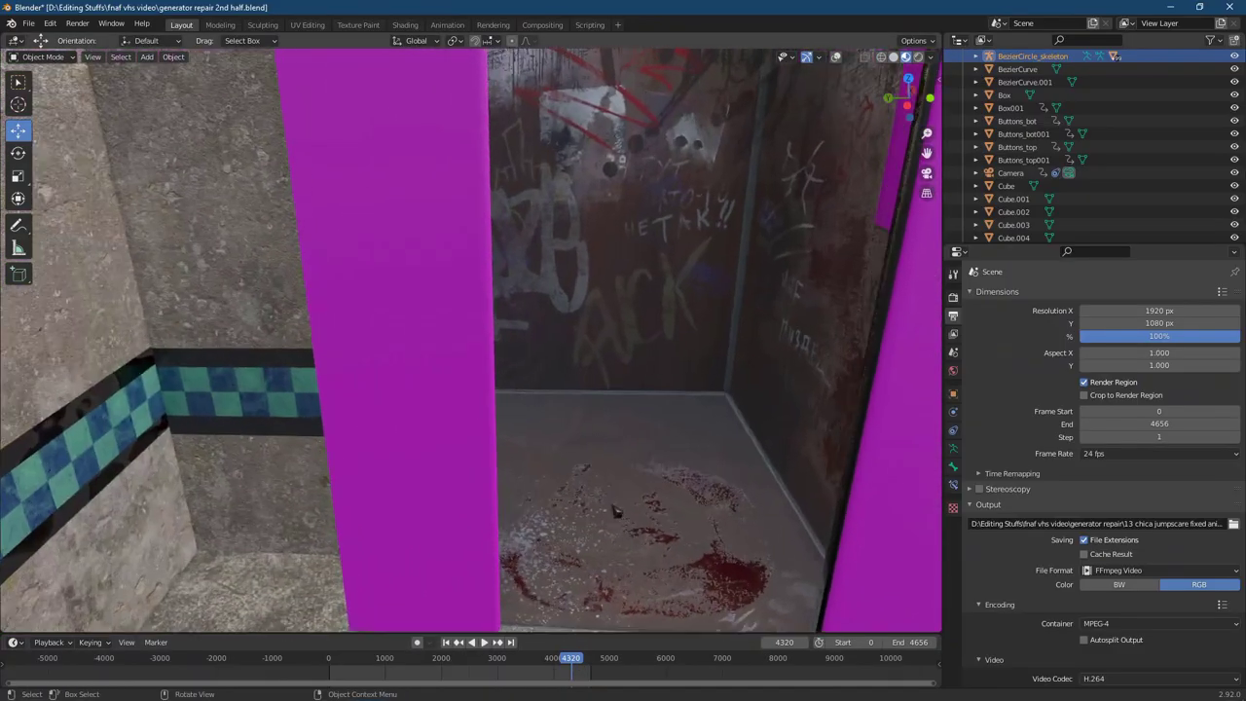
{"action": "left_click", "coordinate": [667, 470]}
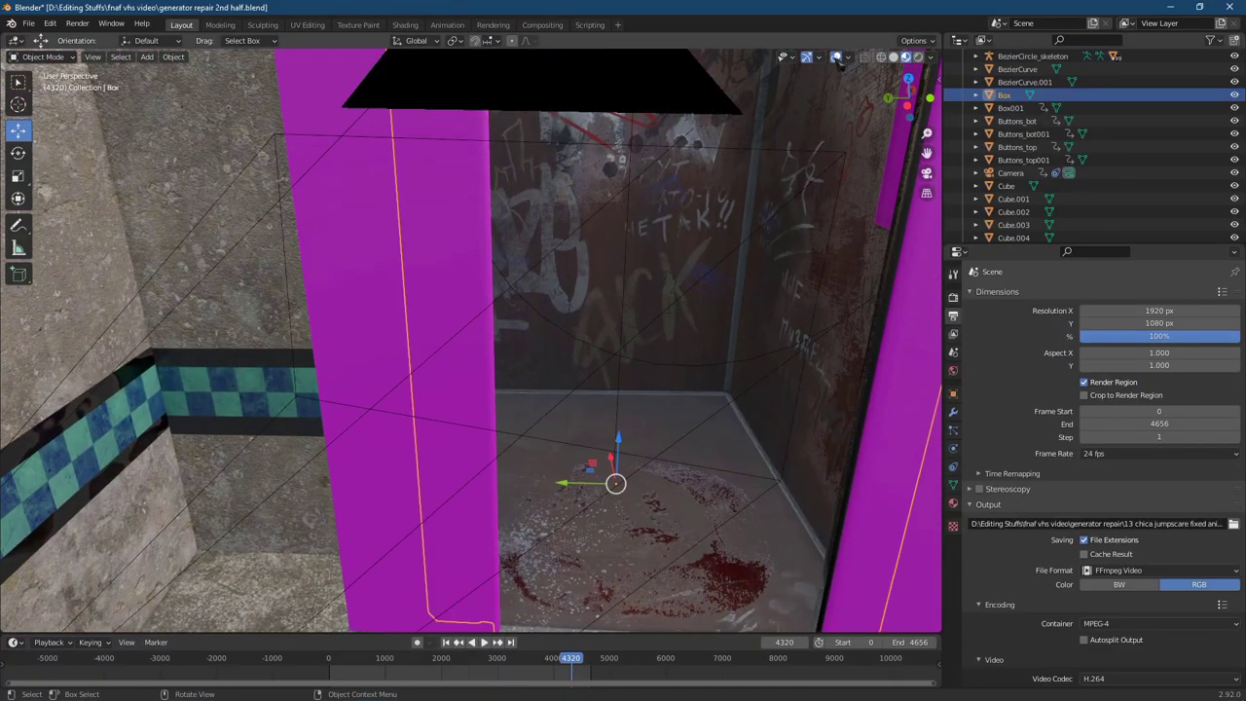
{"action": "middle_click_drag", "start_coordinate": [471, 341], "coordinate": [471, 321]}
{"action": "scroll", "coordinate": [471, 341], "scroll_direction": "up", "scroll_amount": 8}
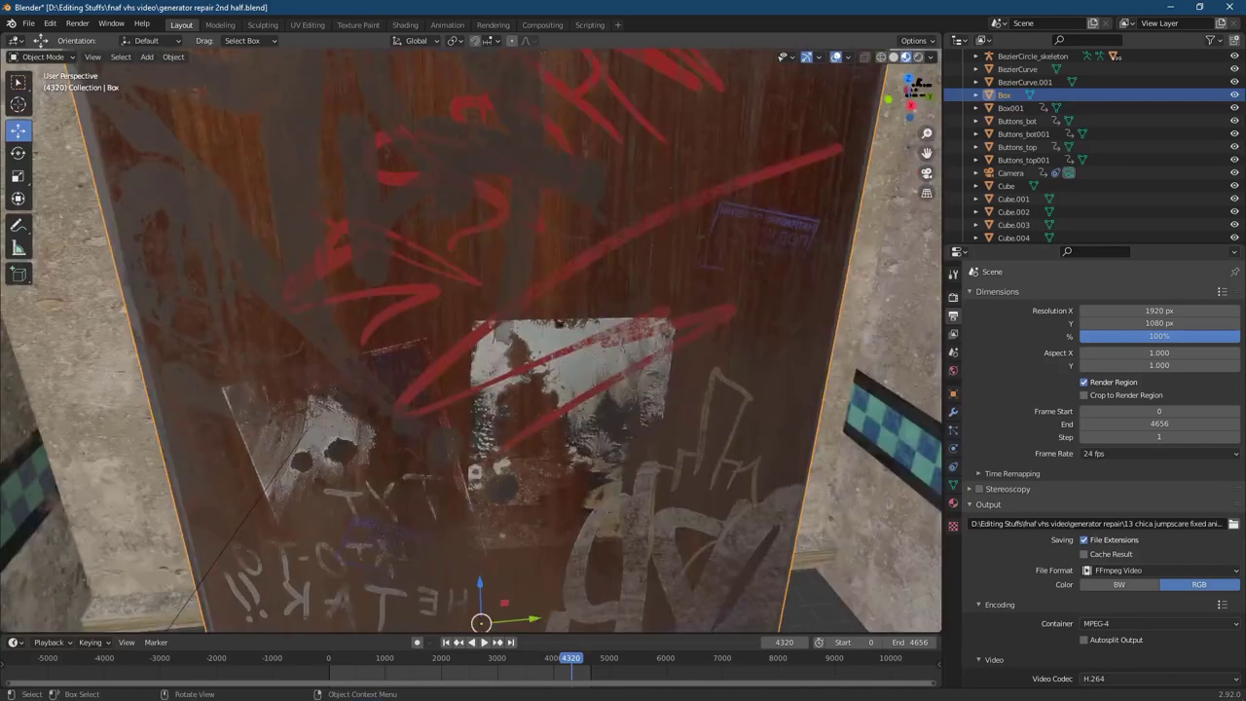
{"action": "middle_click_drag", "start_coordinate": [471, 340], "coordinate": [574, 326]}
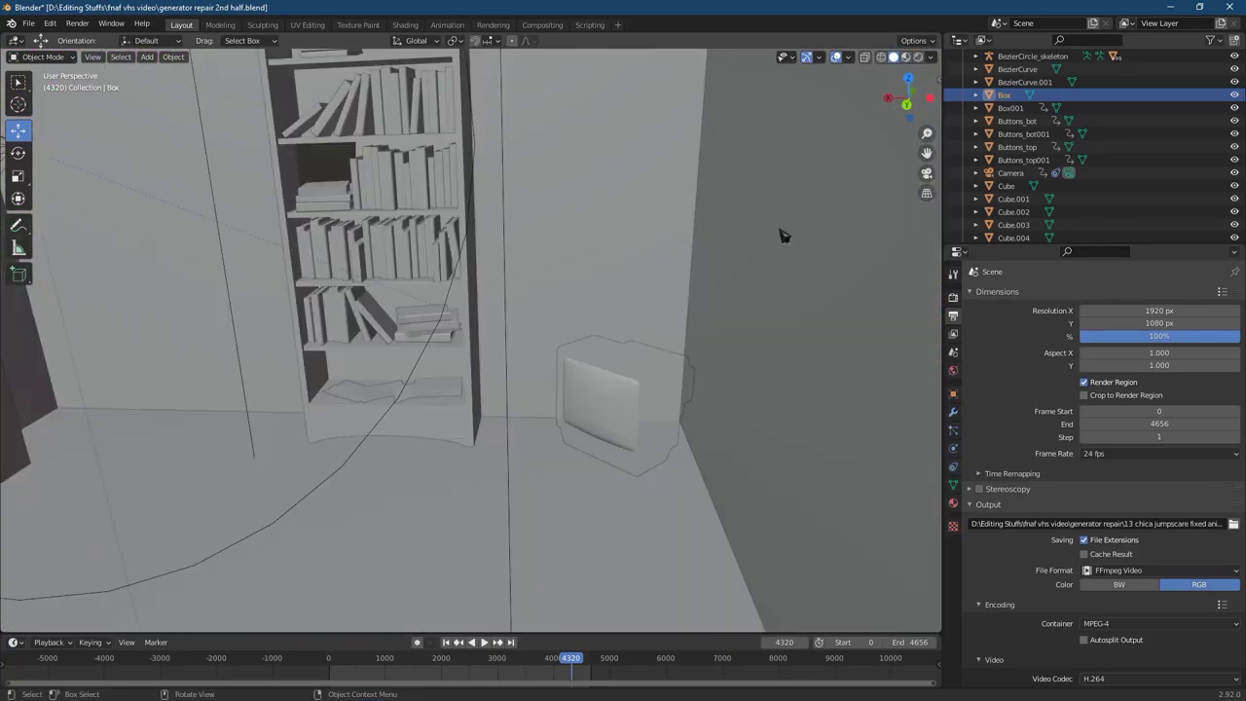
- Switch the viewport from Material Preview to Rendered shading on the bookshelf and TV corner
{"action": "left_click", "coordinate": [906, 57]}
{"action": "left_click", "coordinate": [918, 57]}
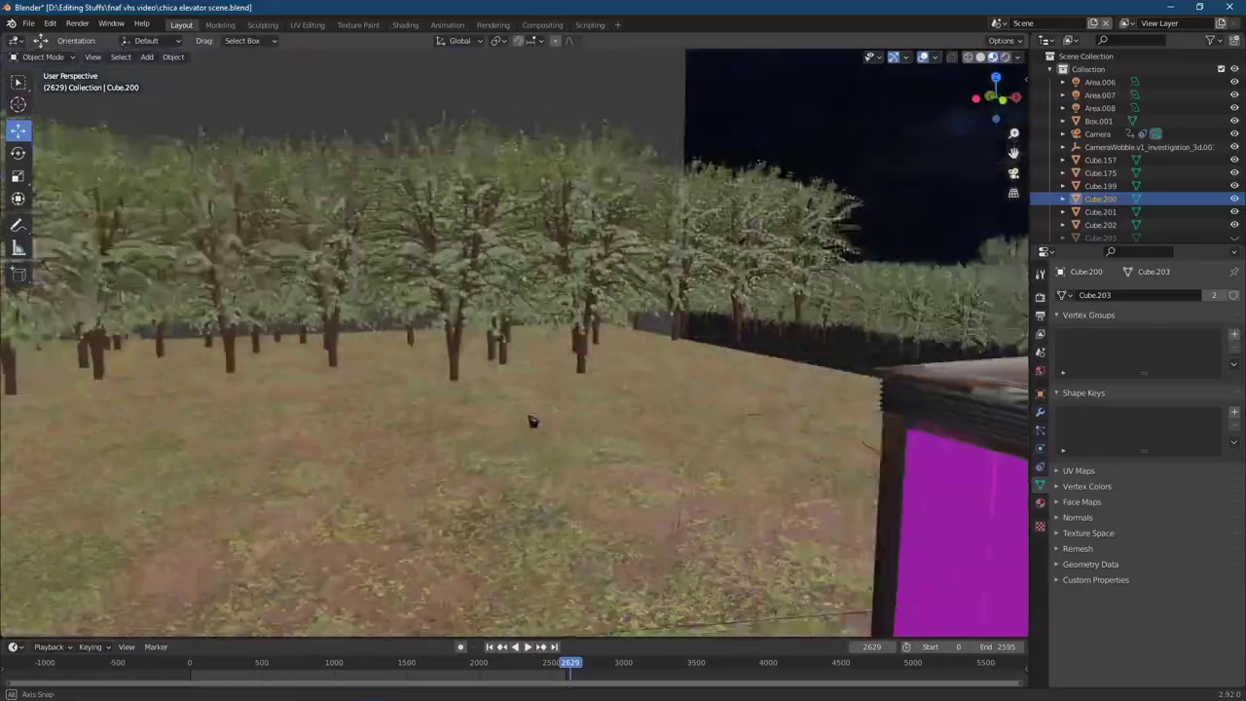
- Orbit and zoom out to see the lone lit house on the dark terrain from above
{"action": "middle_click_drag", "start_coordinate": [528, 418], "coordinate": [619, 431]}
{"action": "scroll", "coordinate": [663, 416], "scroll_direction": "down", "scroll_amount": 5}
- Play the rendered ground-level night shot of the house, scrubbing the timeline back and then slightly ahead
{"action": "left_click", "coordinate": [492, 665]}
{"action": "key", "text": "space"}
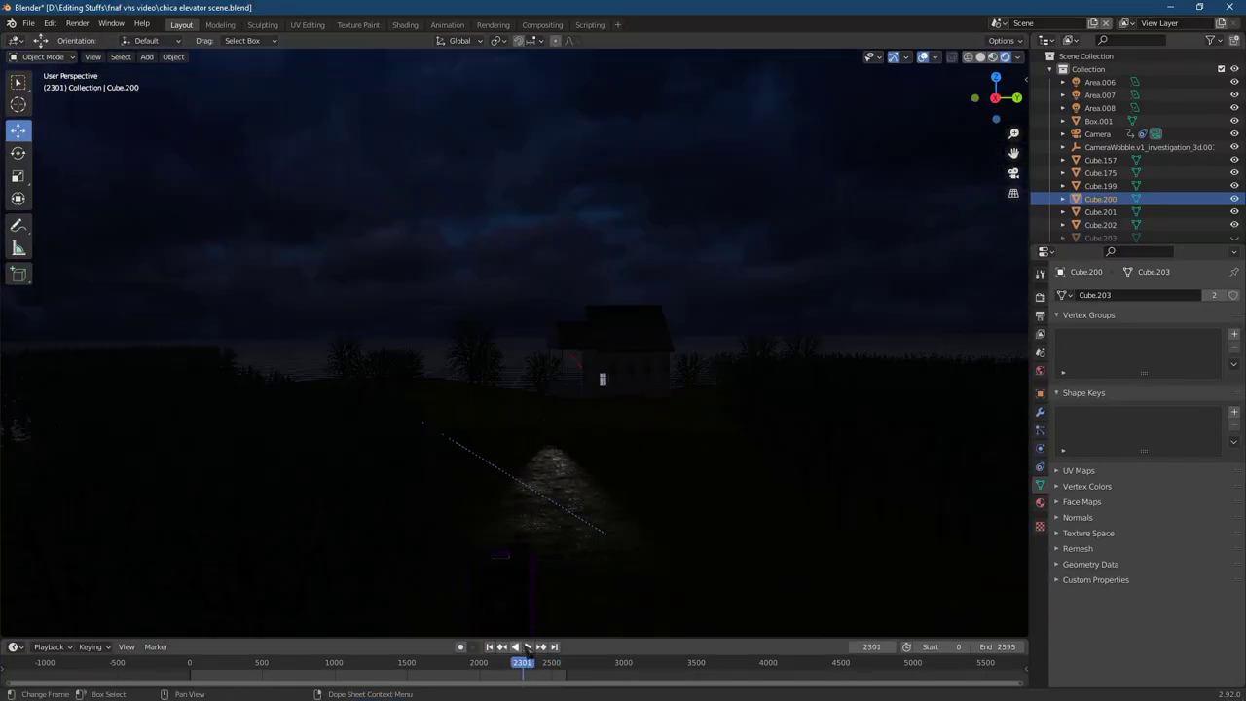
{"action": "left_click", "coordinate": [527, 646]}
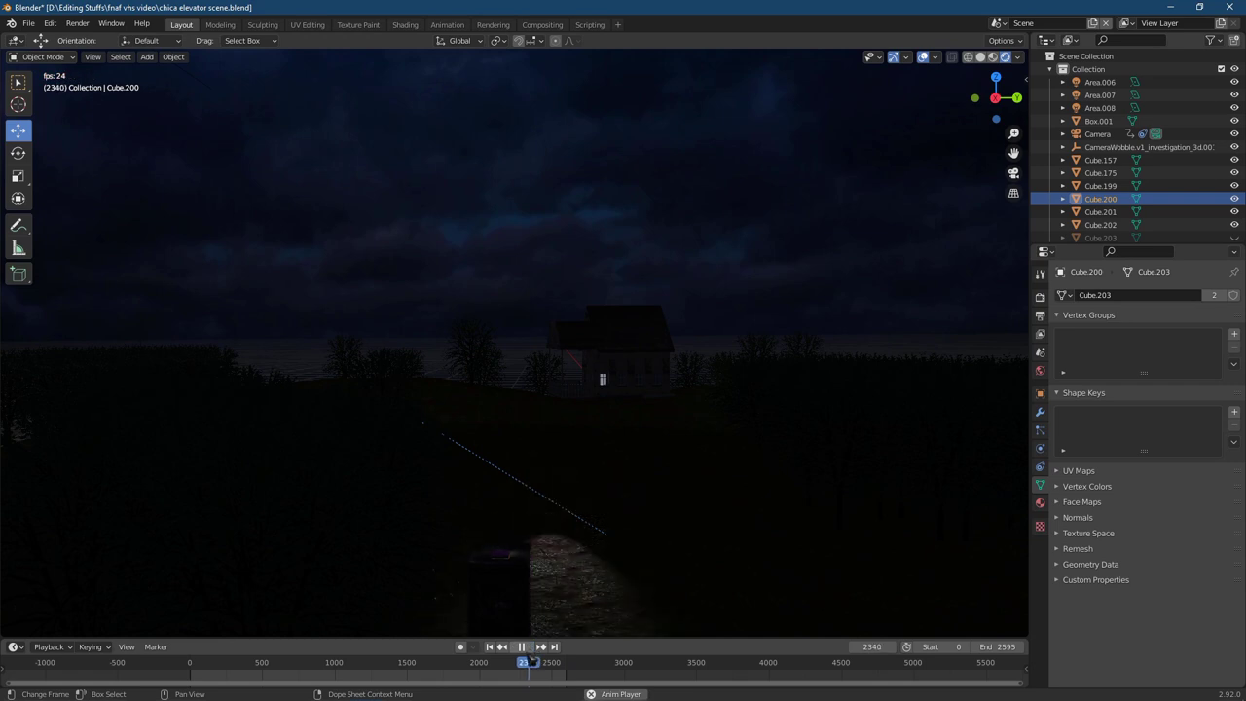
{"action": "left_click_drag", "start_coordinate": [532, 662], "coordinate": [479, 666]}
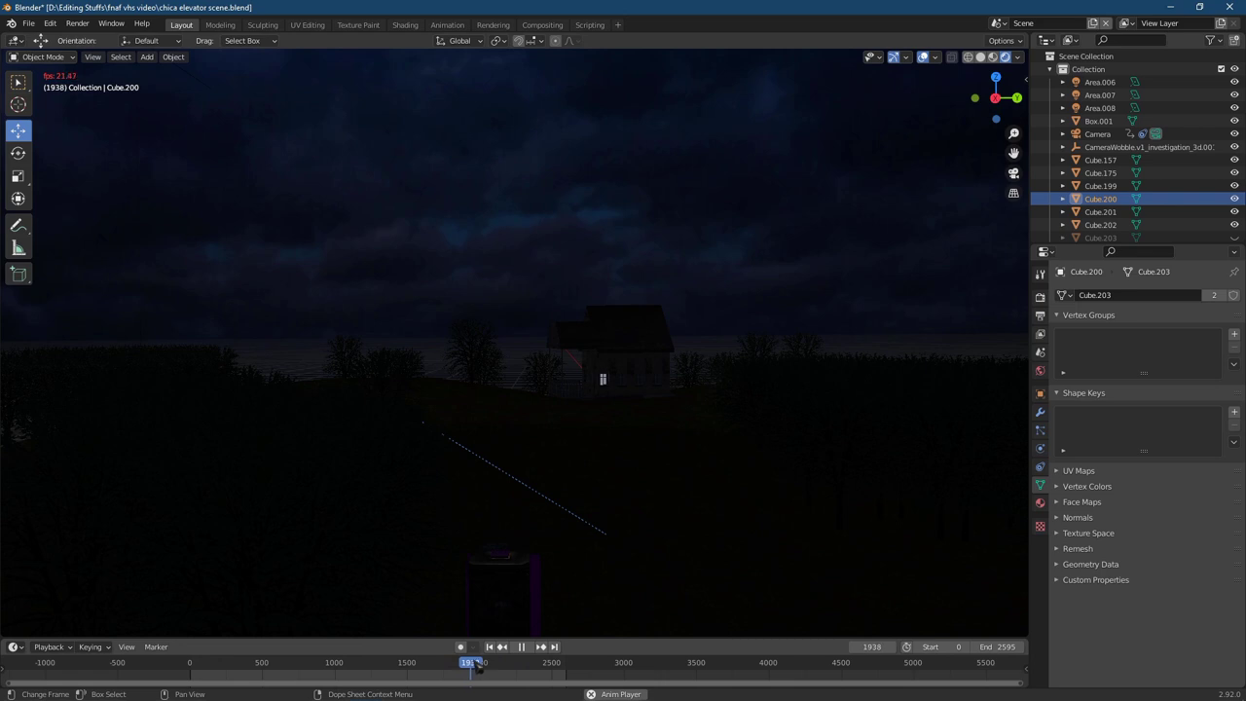
{"action": "left_click_drag", "start_coordinate": [487, 664], "coordinate": [493, 665]}
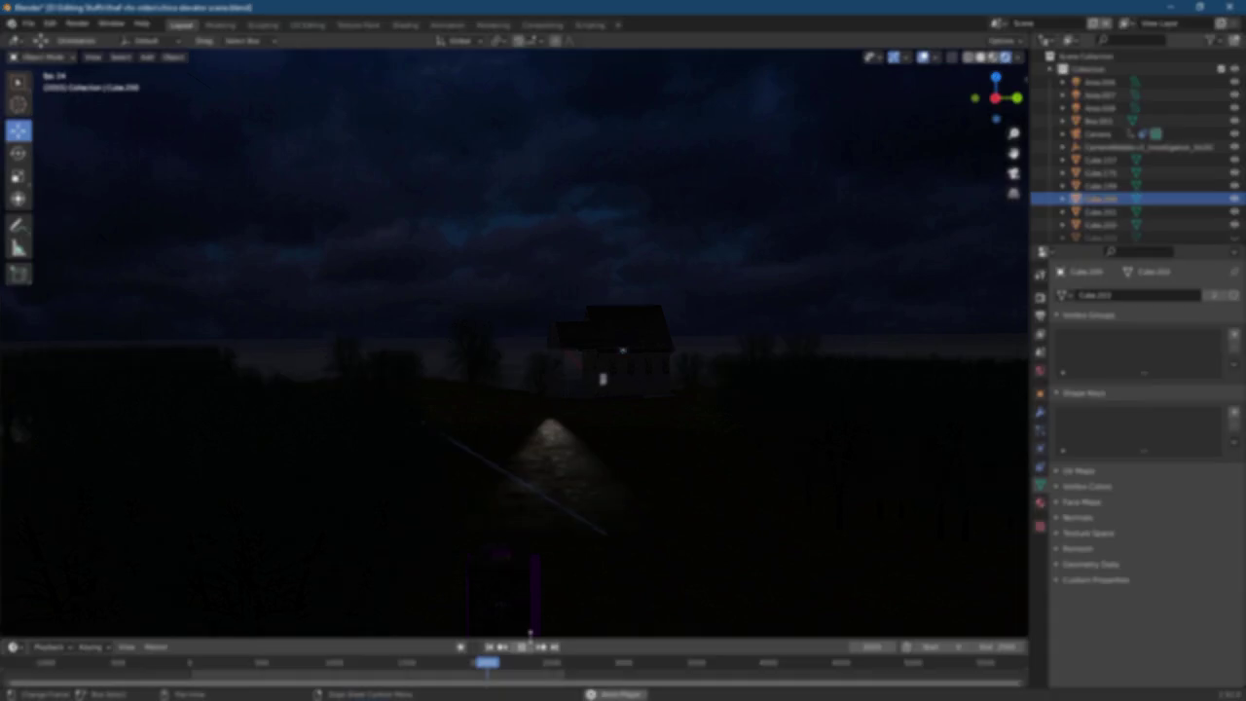